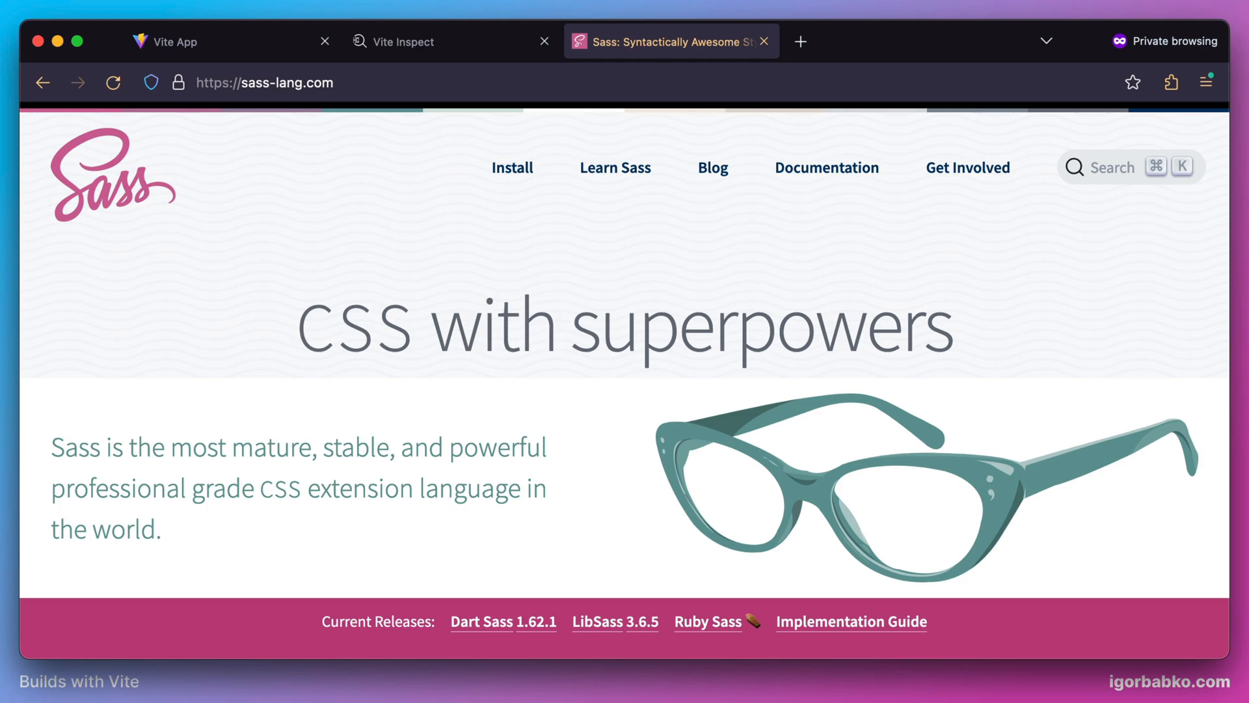
- In main.js, change the imported stylesheet number from 05 to 06
key("super+Tab")
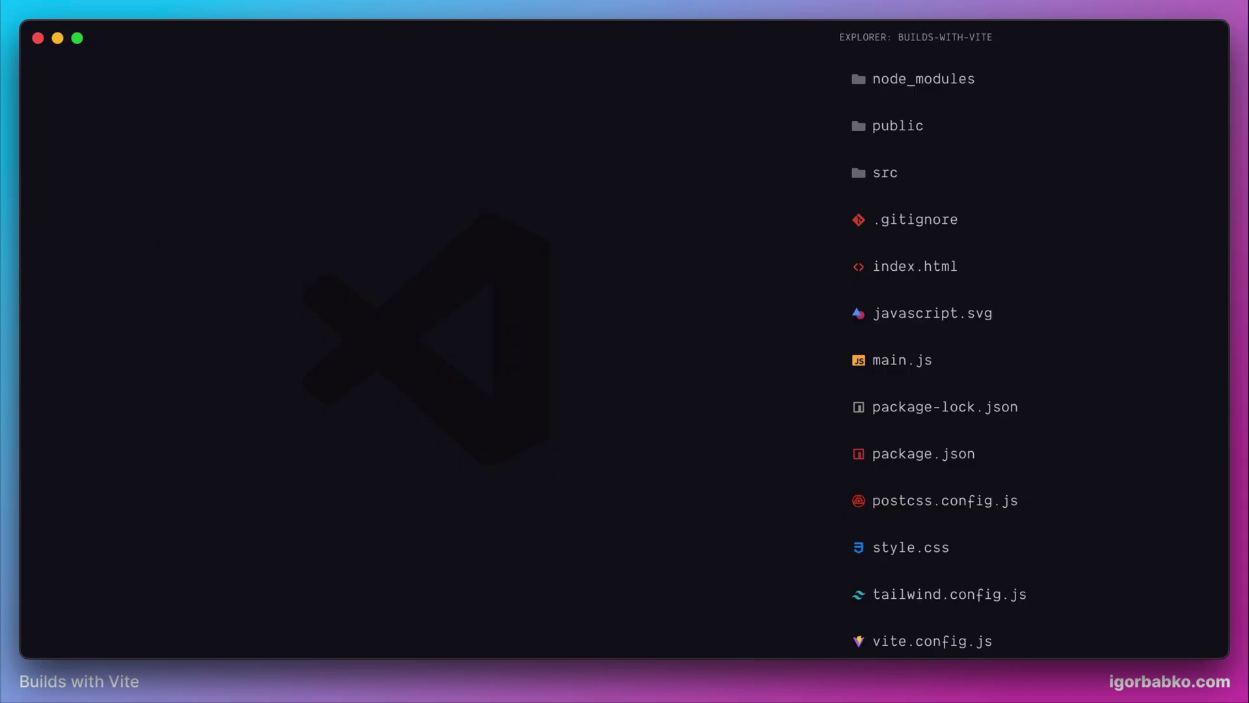
key("super+p")
type("main.js")
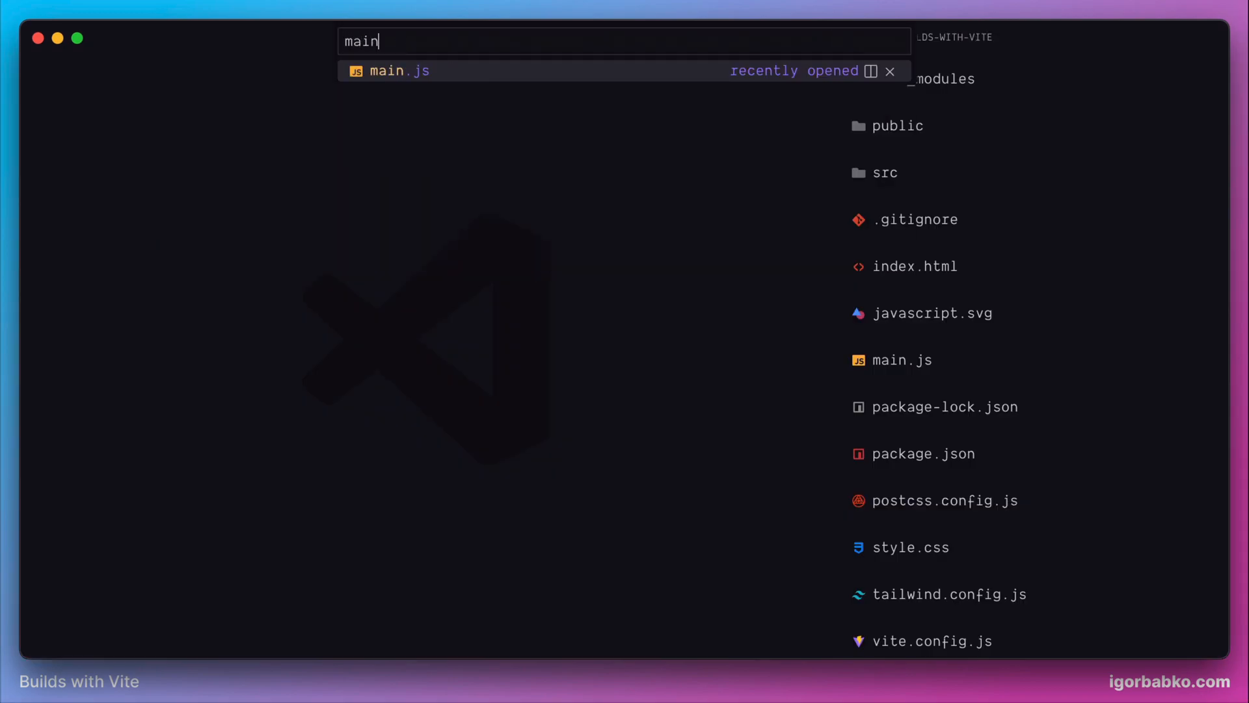
key("Return")
key("k")
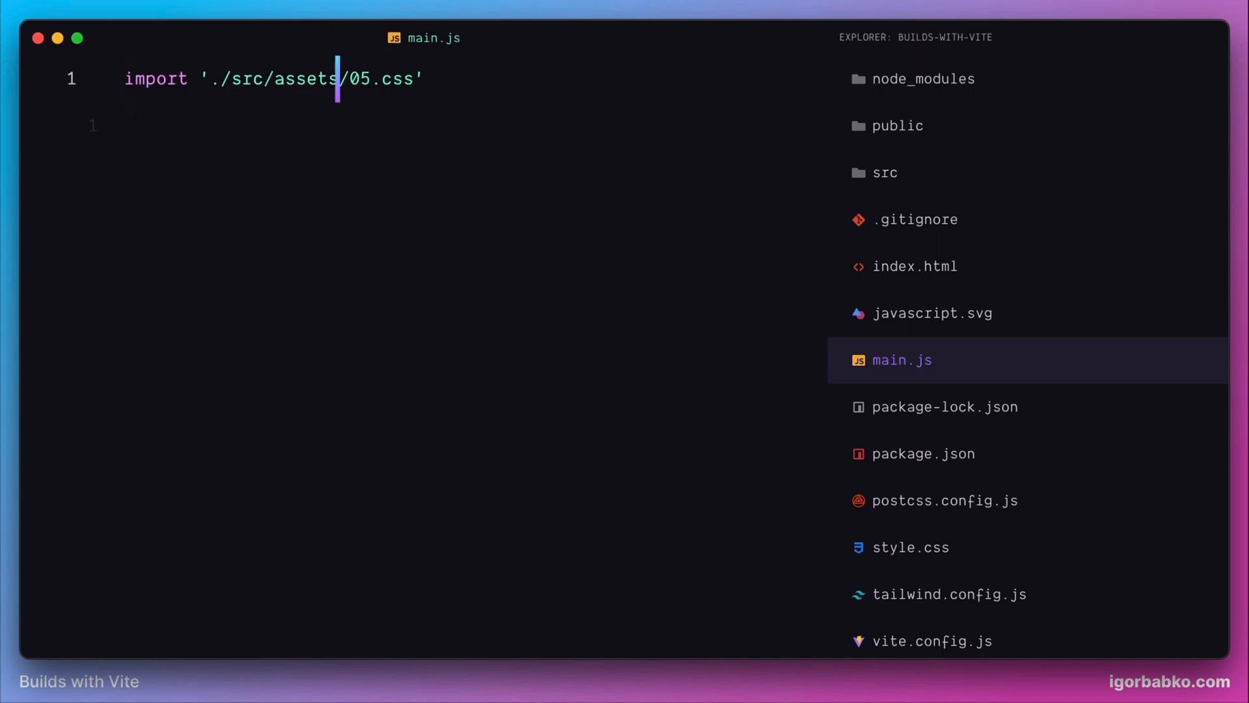
key("dollar")
key("b")
key("b")
type("hs6")
key("Escape")
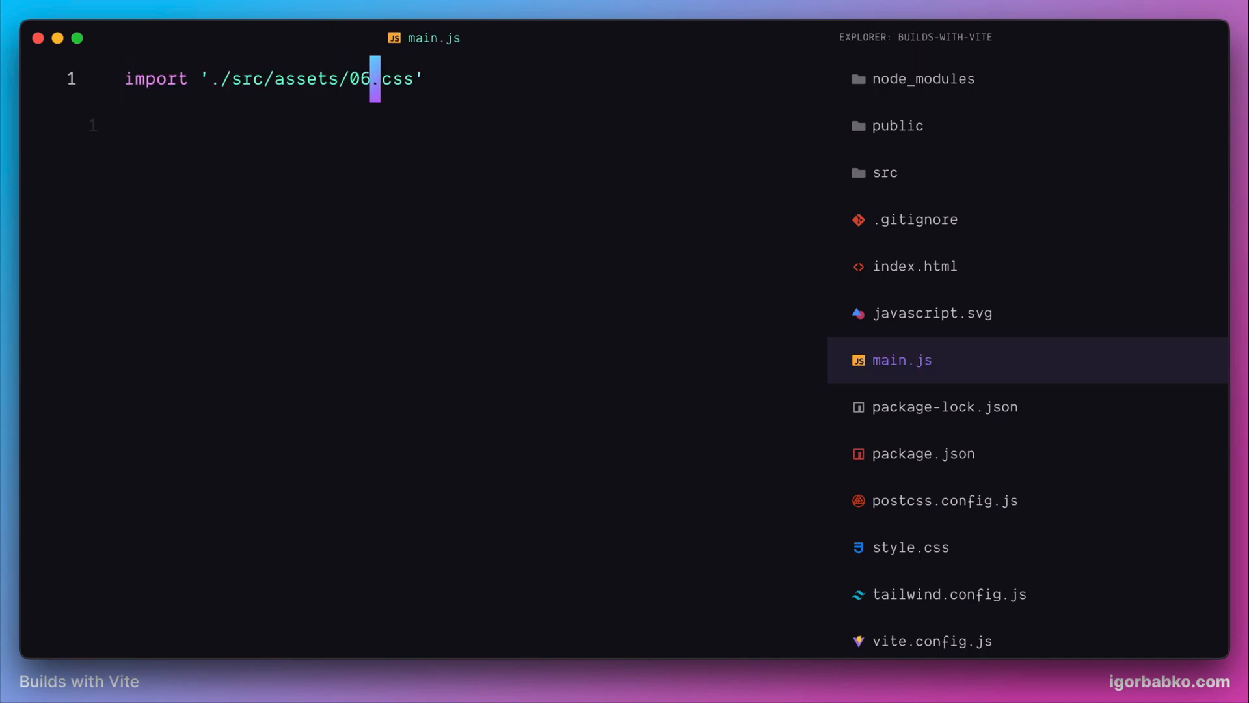
- Create the new file src/assets/06.sass in the project folder
key("super+n")
key("Return")
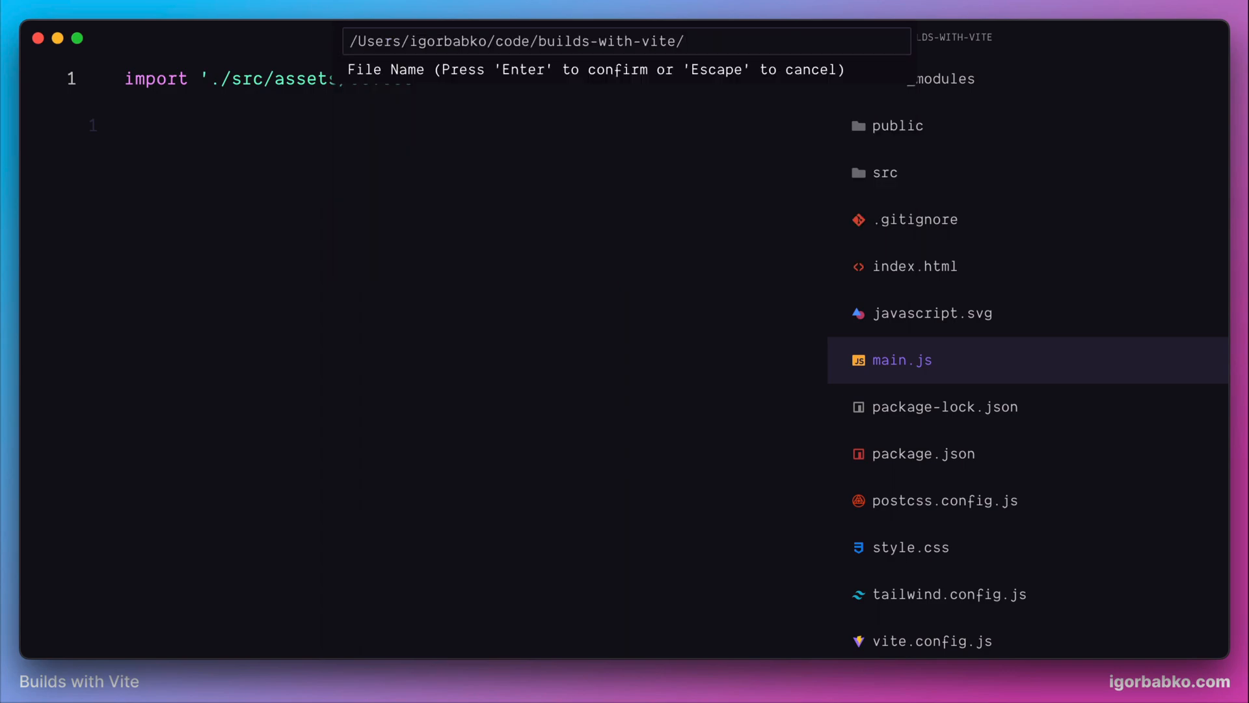
type("src/assets/")
type("06.sass")
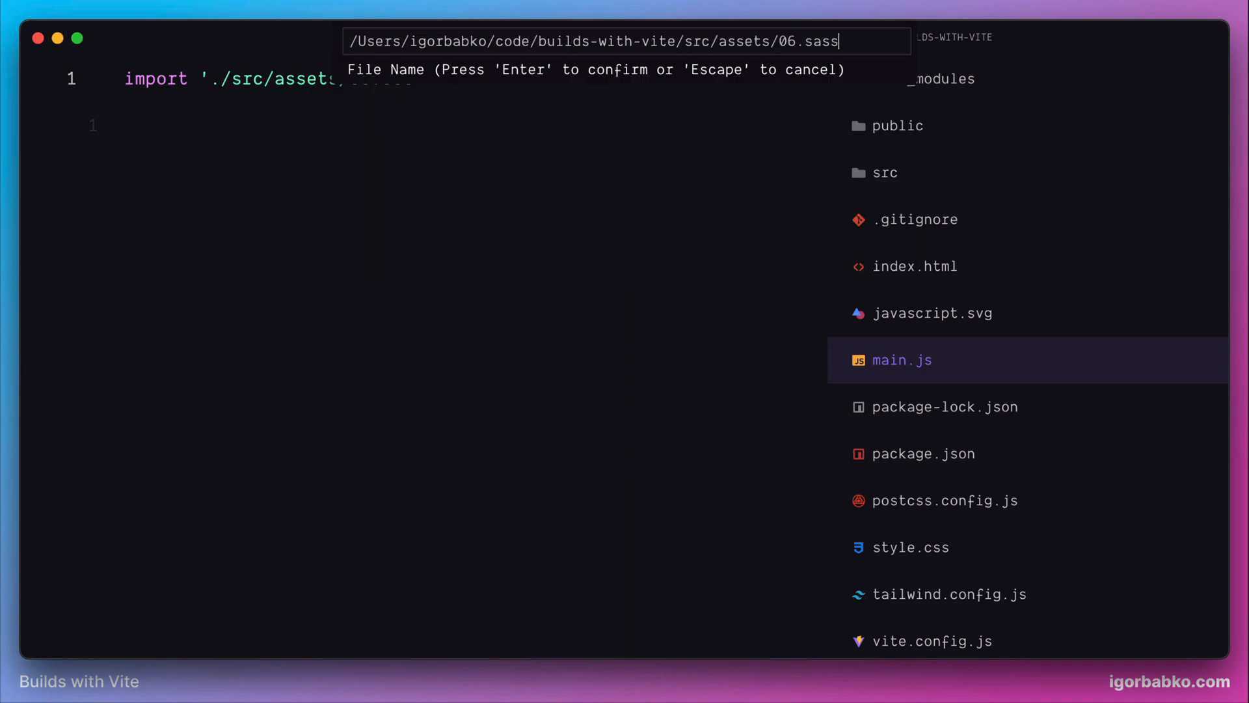
key("Return")
- Back in main.js, change the import's extension from .css to .sass
key("ctrl+p")
key("Return")
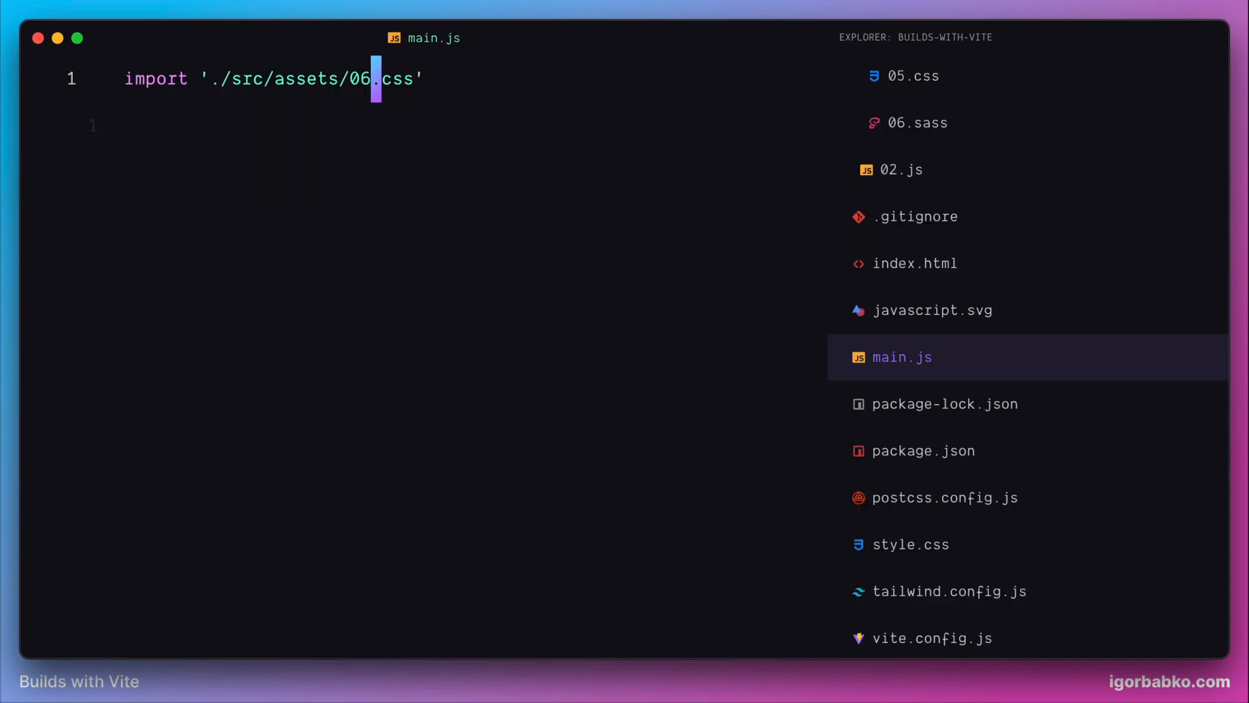
key("e")
key("a")
key("BackSpace")
key("BackSpace")
key("BackSpace")
type("sa")
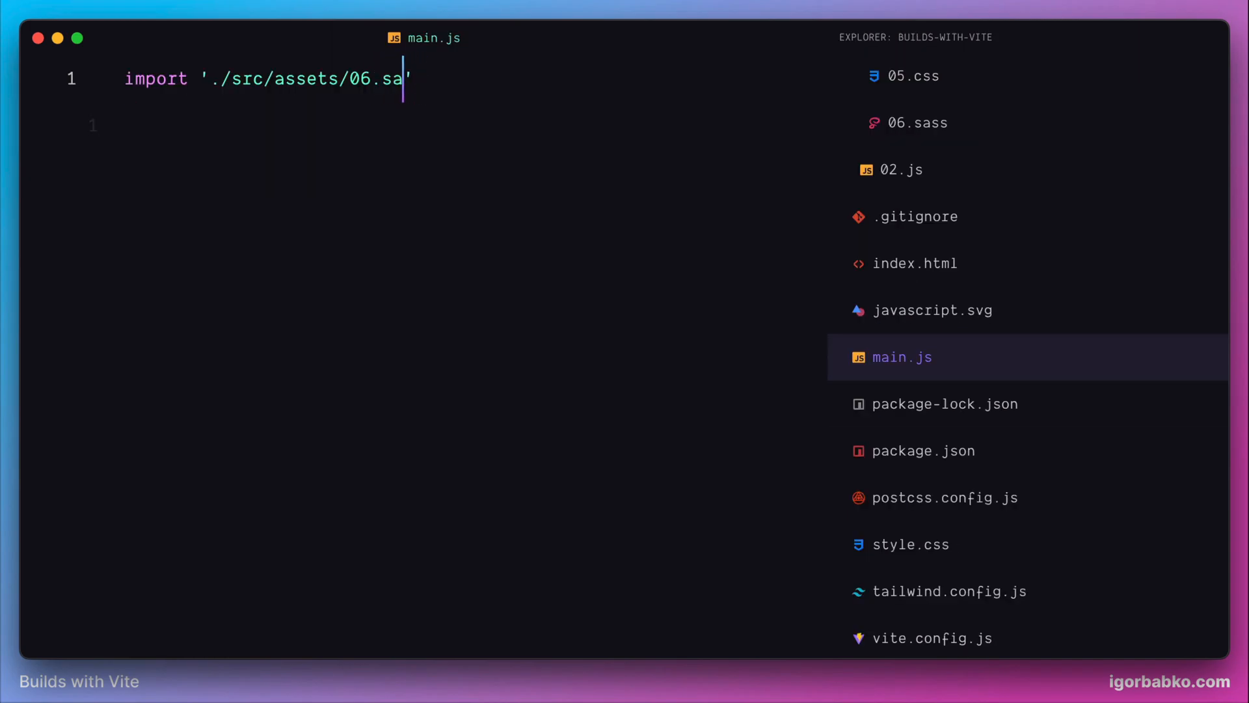
type("ss")
key("Escape")
- Copy the whole body rule from 03.css and paste it into 06.sass
key("ctrl+p")
type("03")
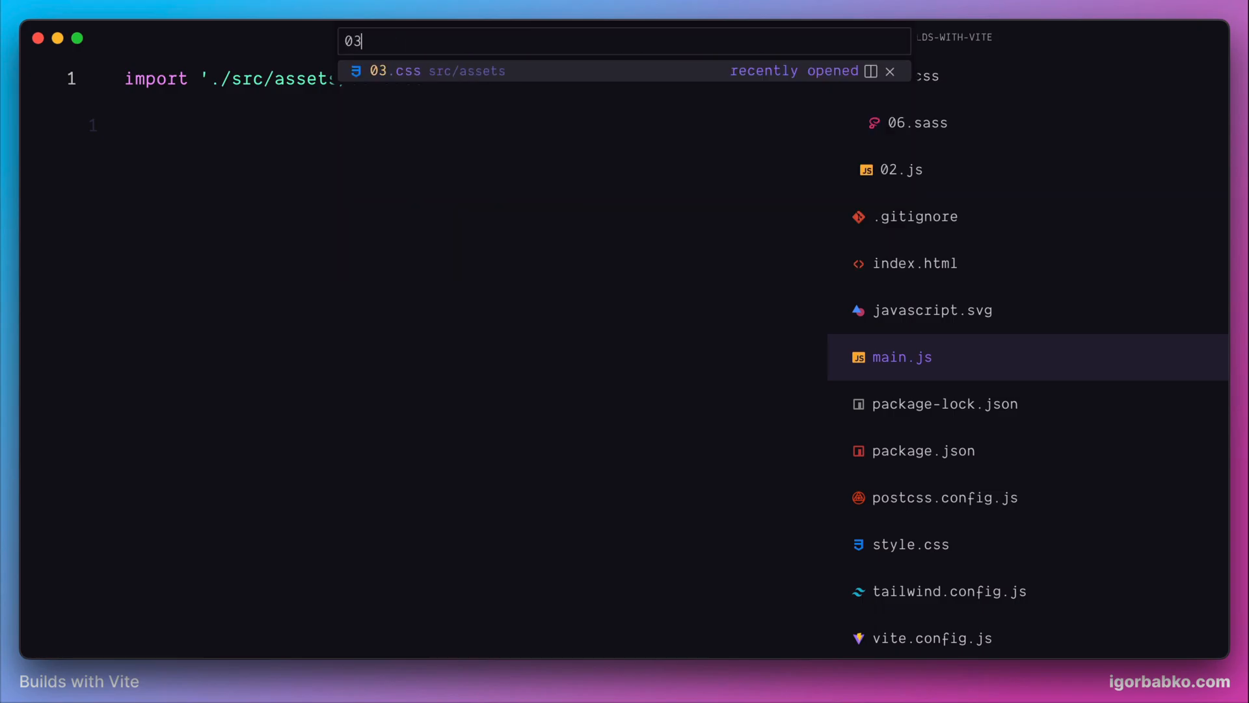
key("Return")
key("k")
key("0")
key("ctrl+p")
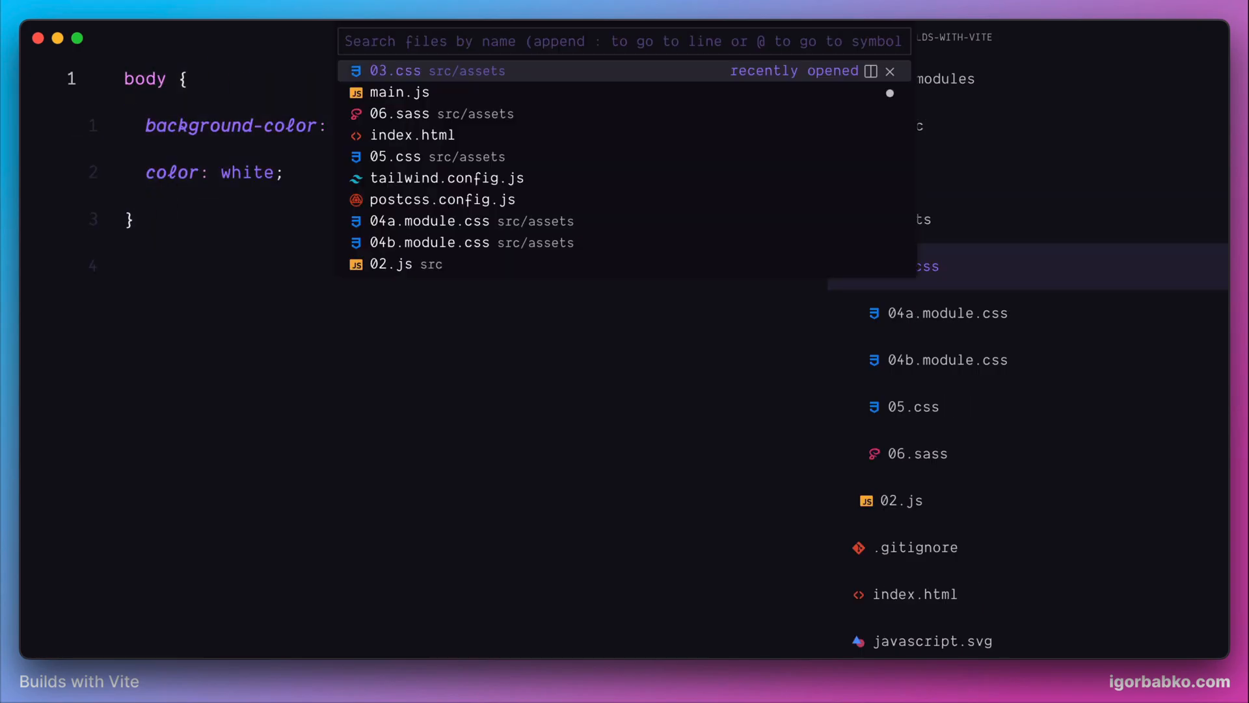
type("06.")
key("Return")
key("O")
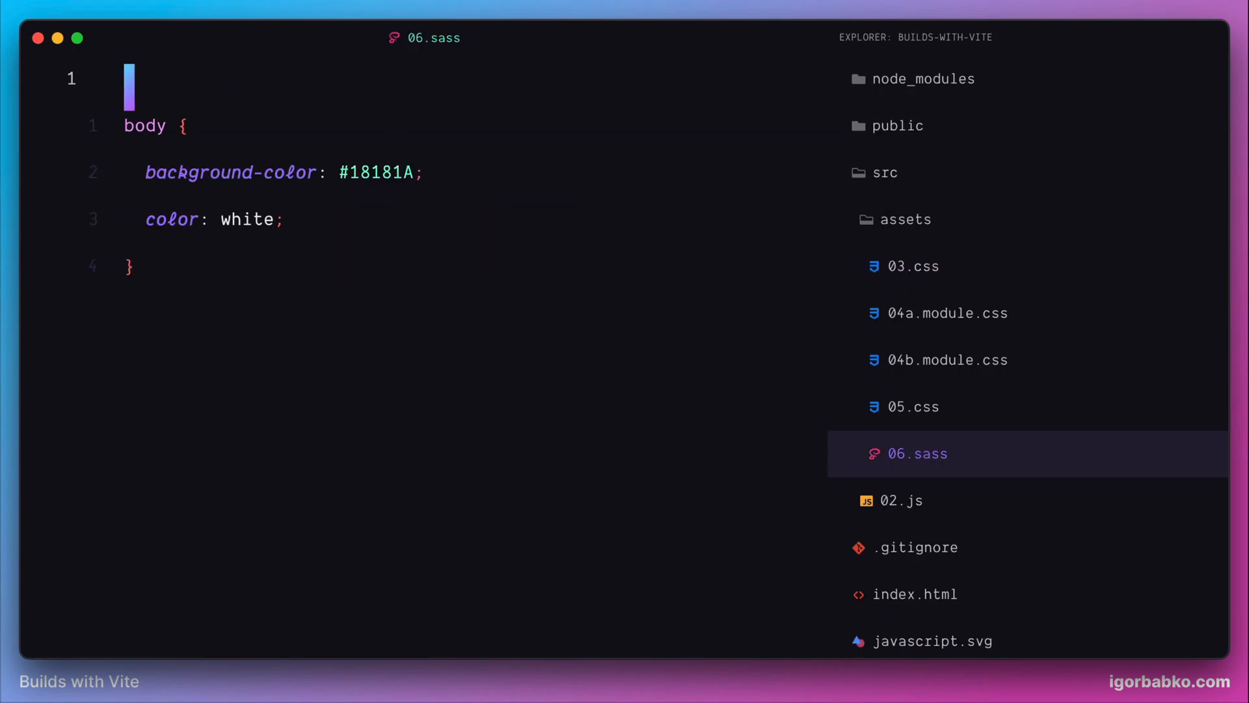
key("Escape")
- Remove the opening and closing braces around the body rule
key("BackSpace")
key("BackSpace")
key("Escape")
key("G")
key("d")
key("d")
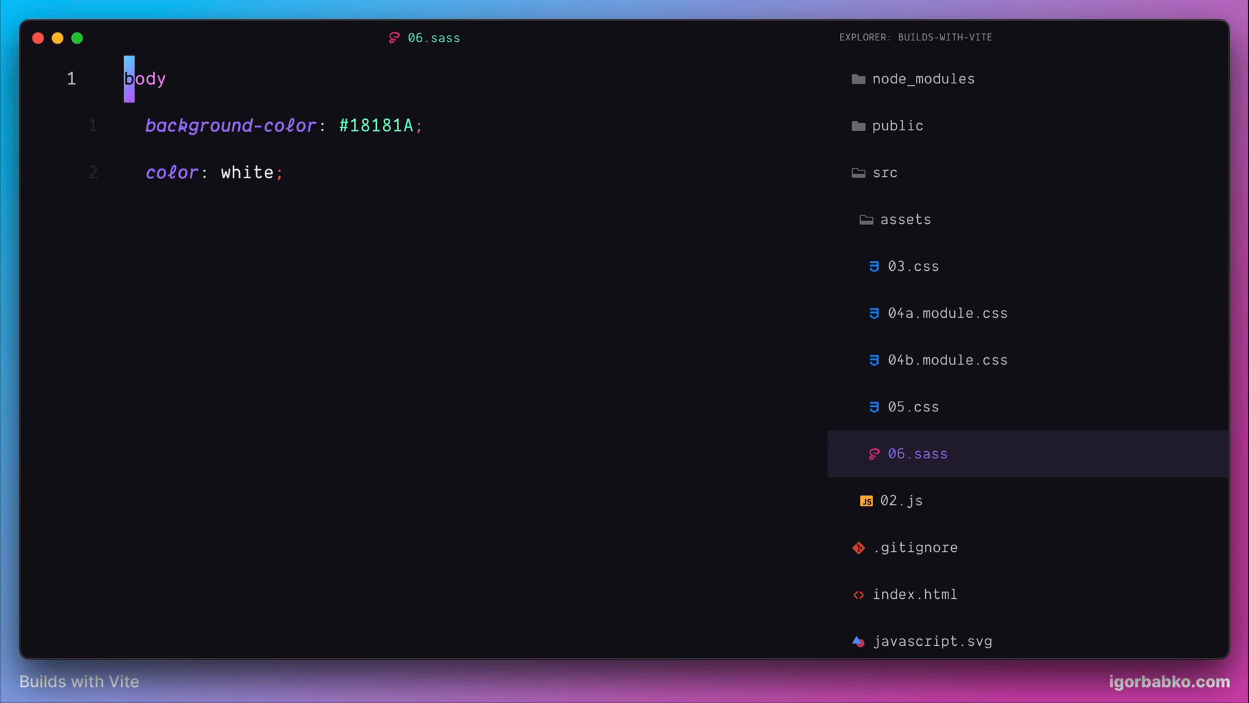
- Delete the semicolons after #18181A and white, leaving indented Sass syntax with a trailing blank line
key("j")
key("A")
key("BackSpace")
key("Escape")
key("j")
key("A")
key("BackSpace")
key("Return")
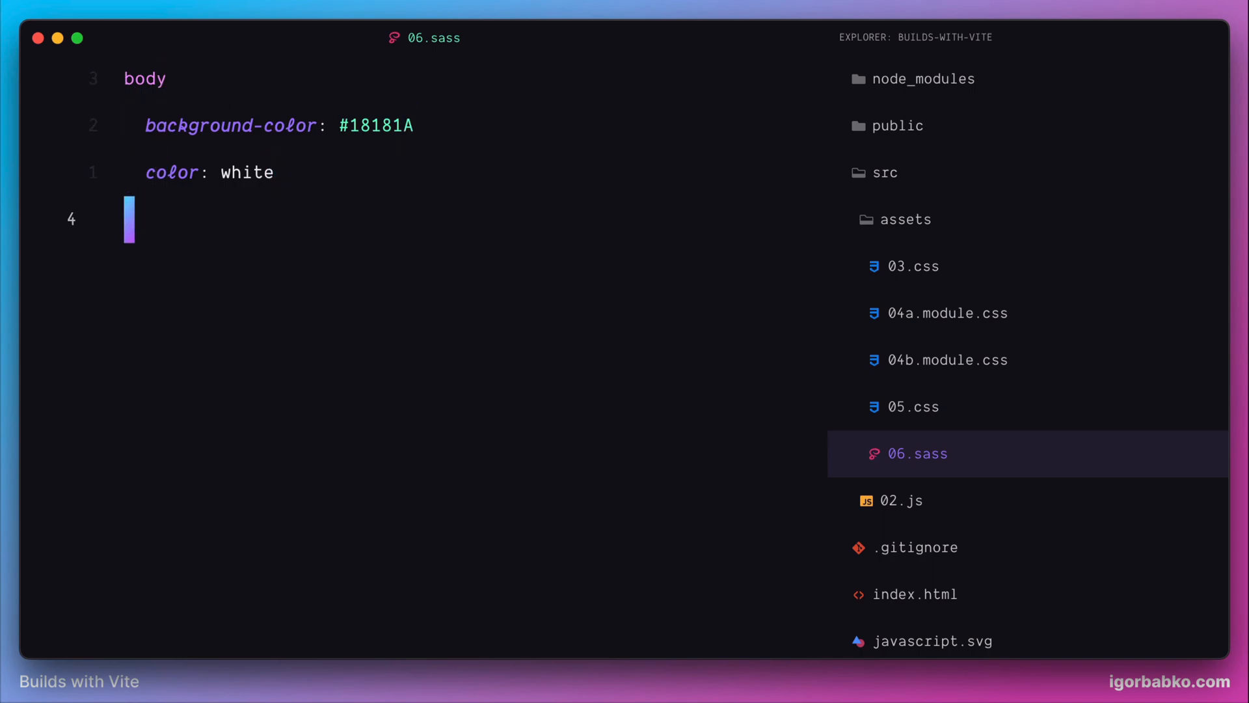
- In index.html, strip the class attribute from the body tag, leaving a plain <body>
key("ctrl+p")
type("index")
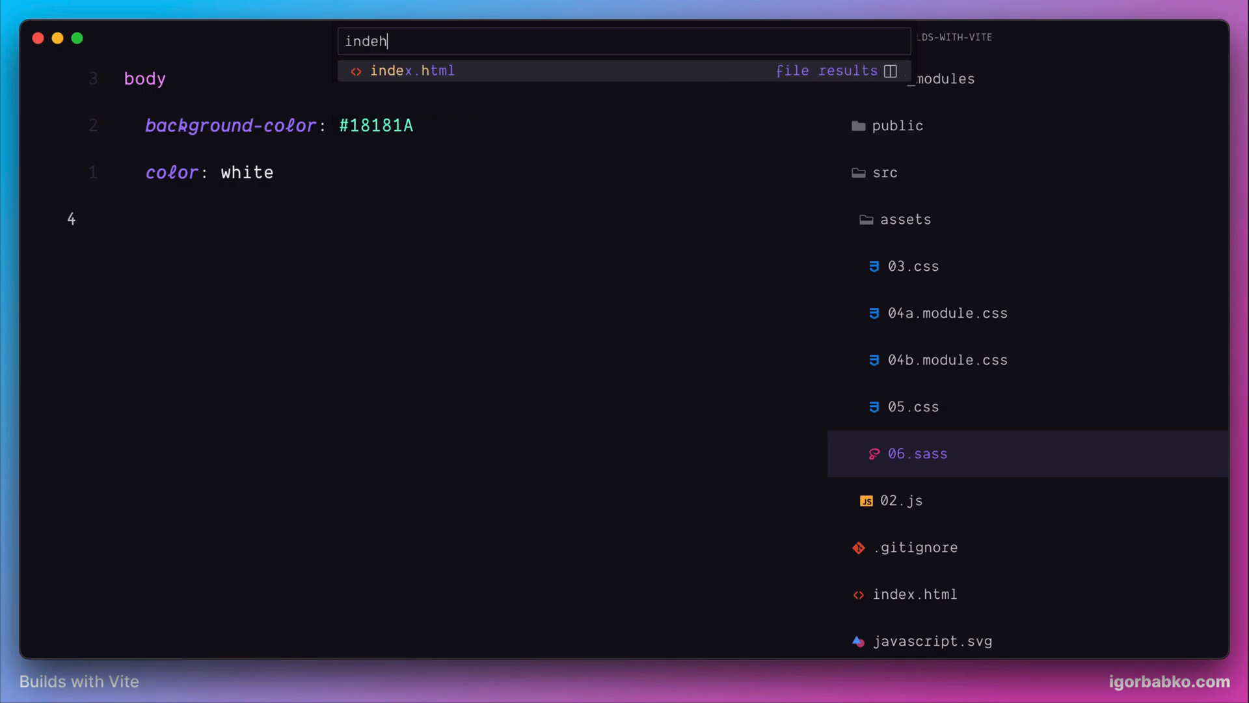
type("html")
key("Return")
type("k")
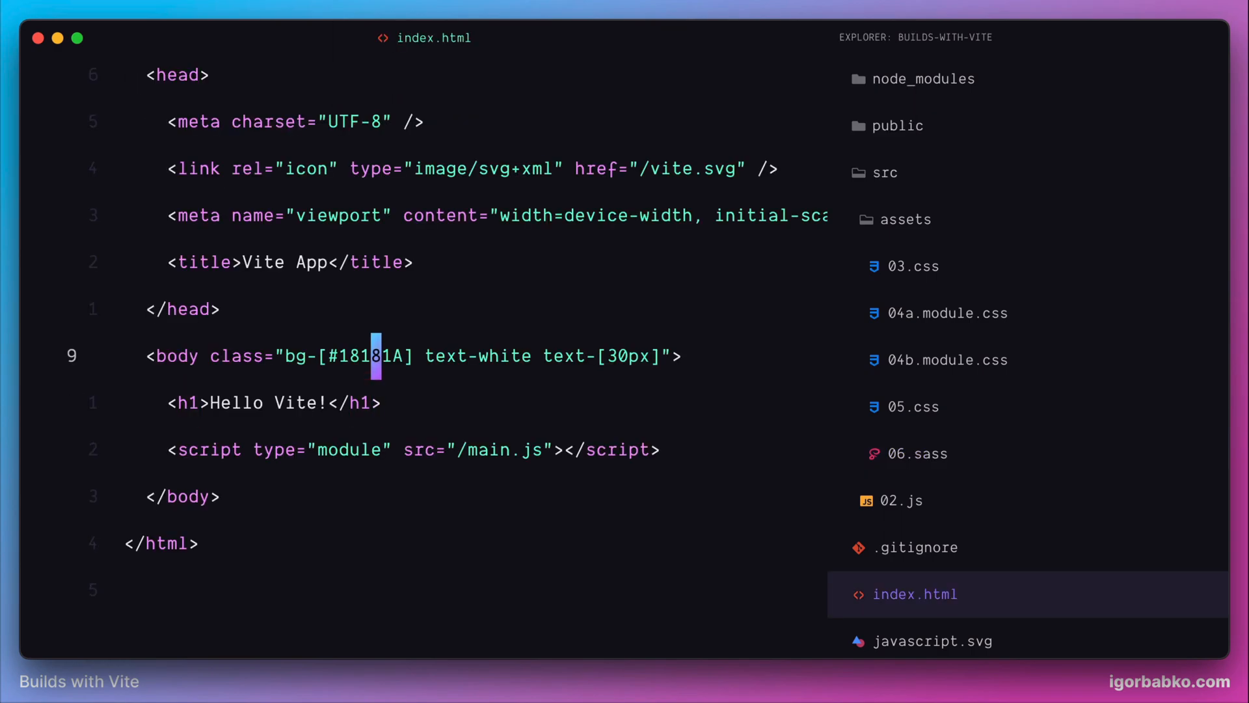
type("ci\"")
key("BackSpace")
key("BackSpace")
key("BackSpace")
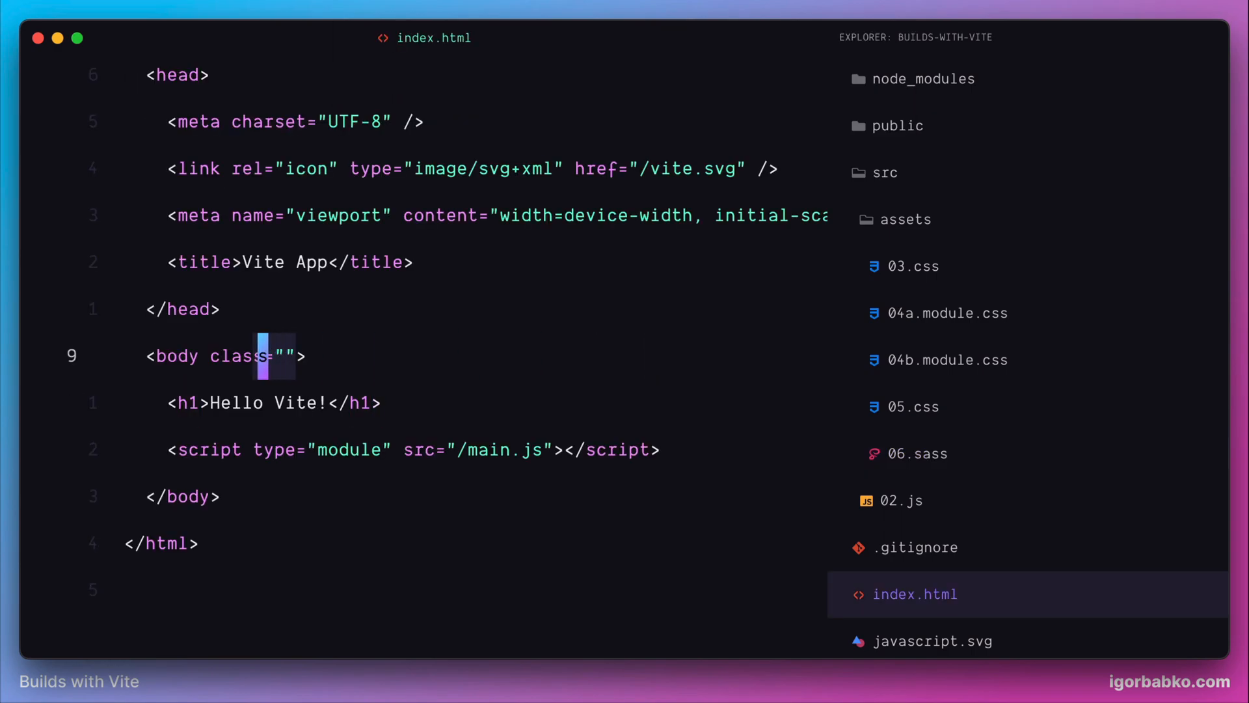
key("BackSpace")
key("BackSpace")
key("BackSpace")
key("Escape")
key("x")
key("j")
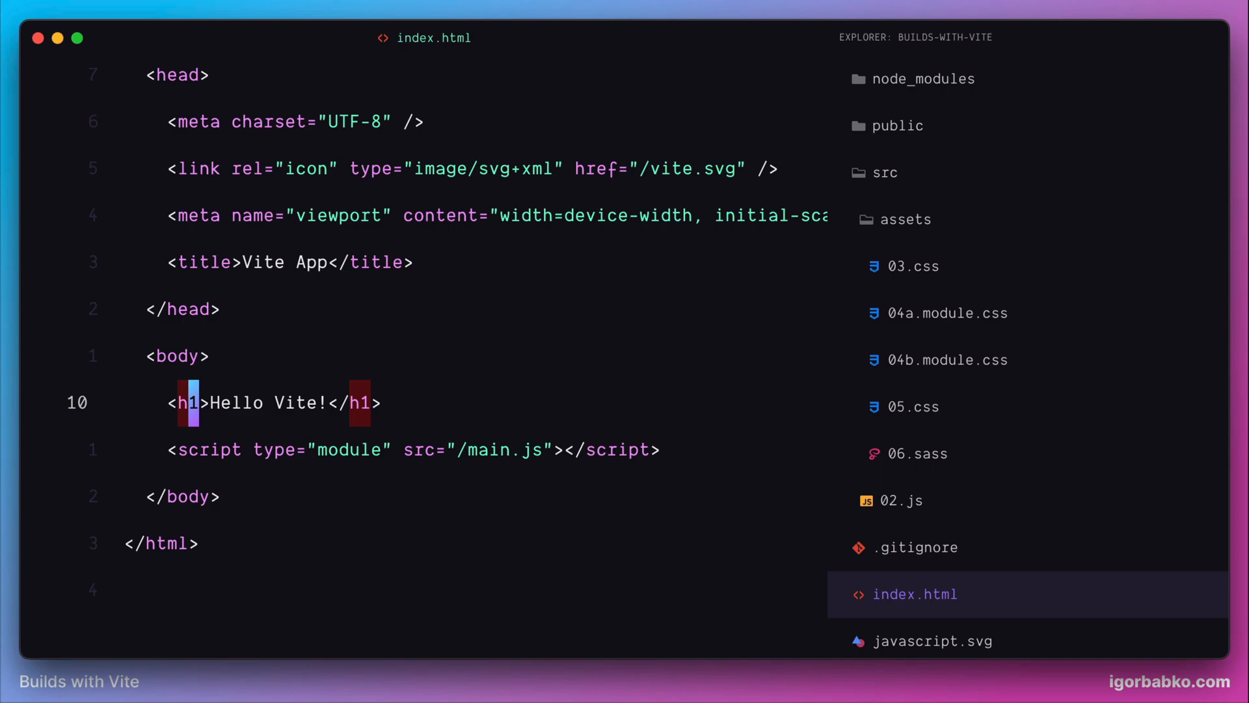
key("super+Tab")
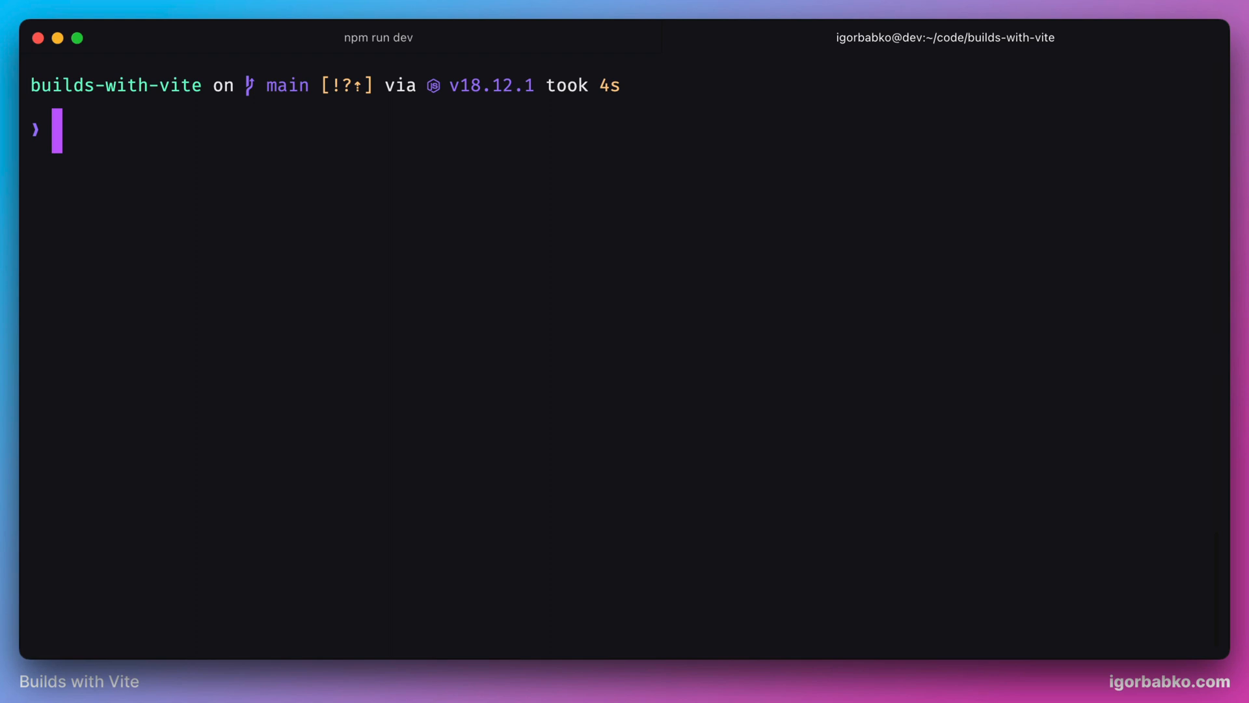
type("npm i -")
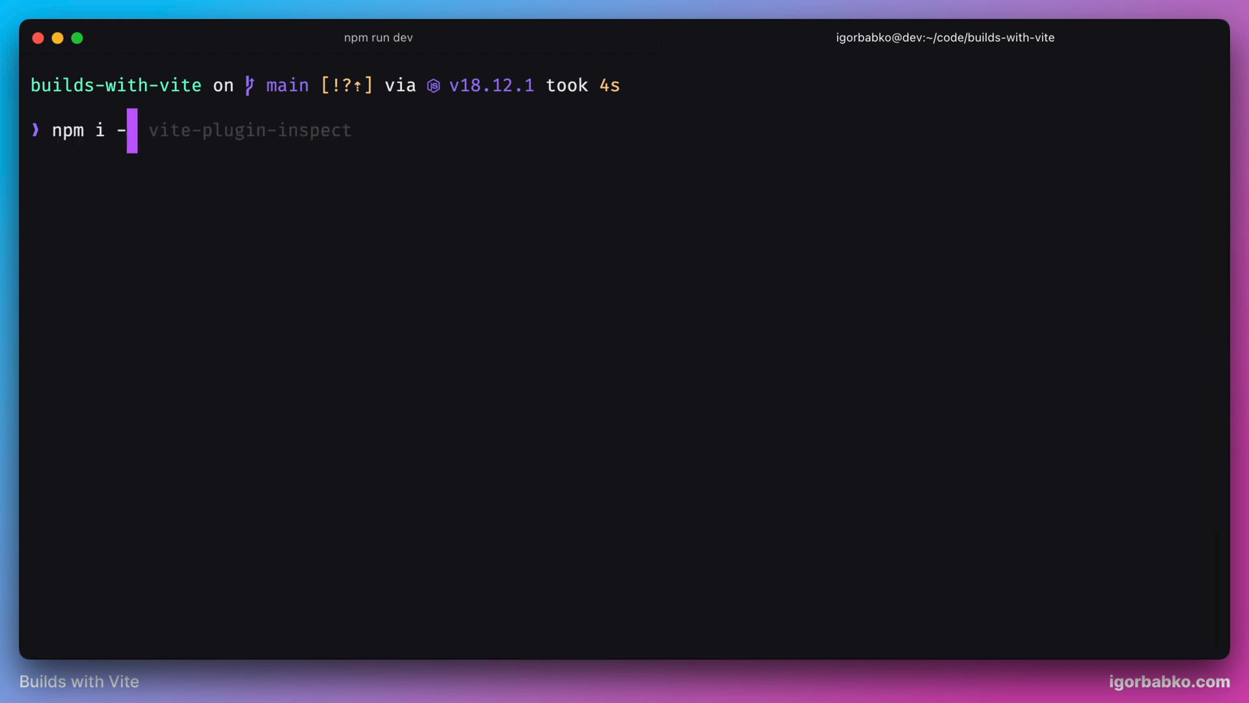
type("D sass")
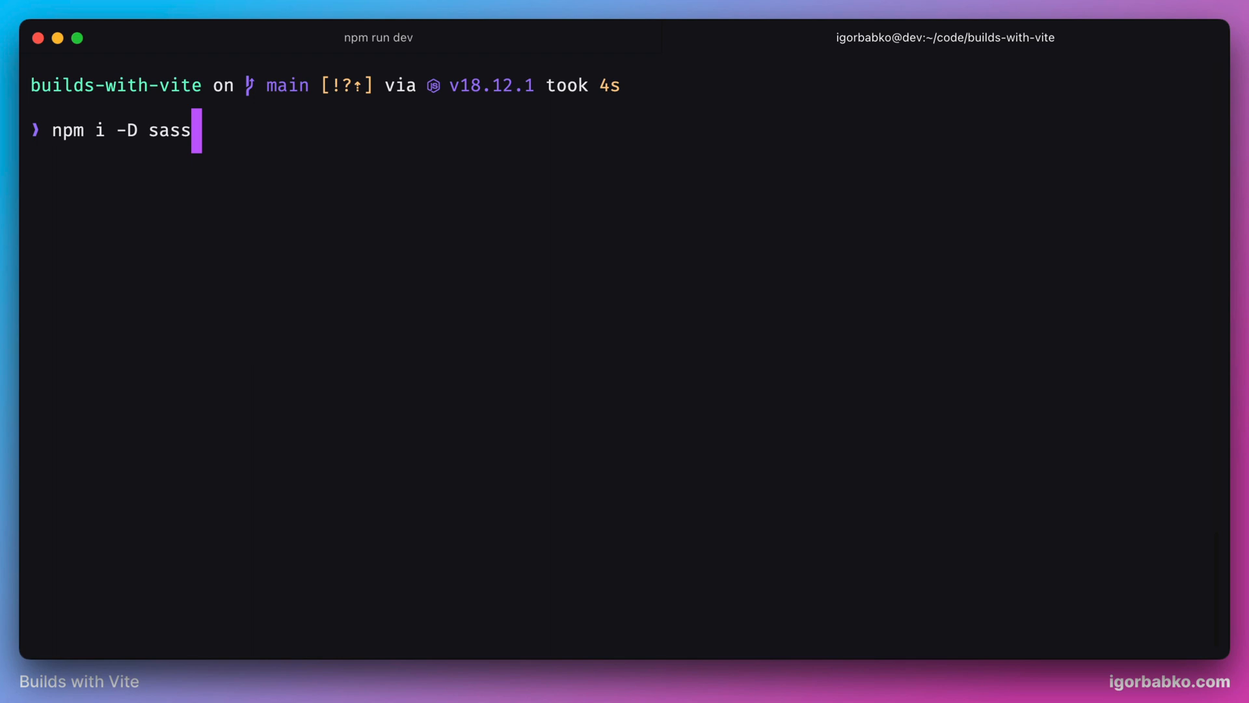
- Run npm i -D sass to install Sass as a dev dependency
key("Return")
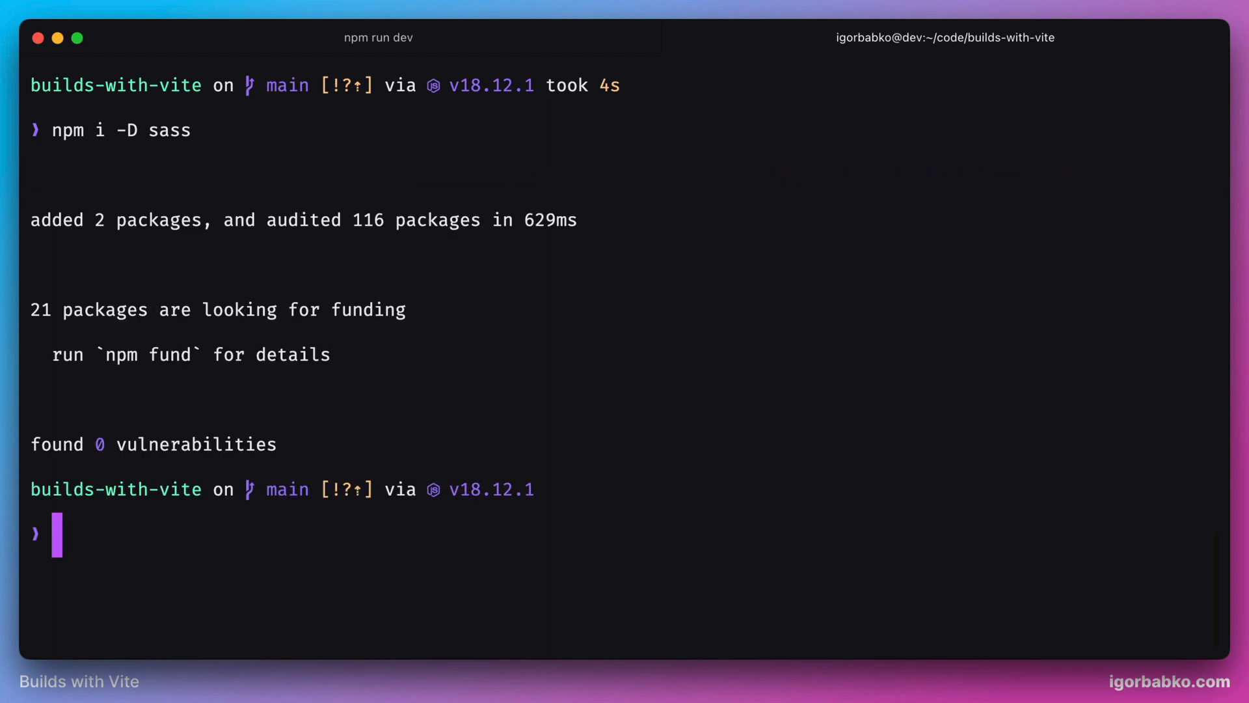
- Stop the failing dev server, clear the screen and restart it with npm run dev
key("super+1")
key("ctrl+c")
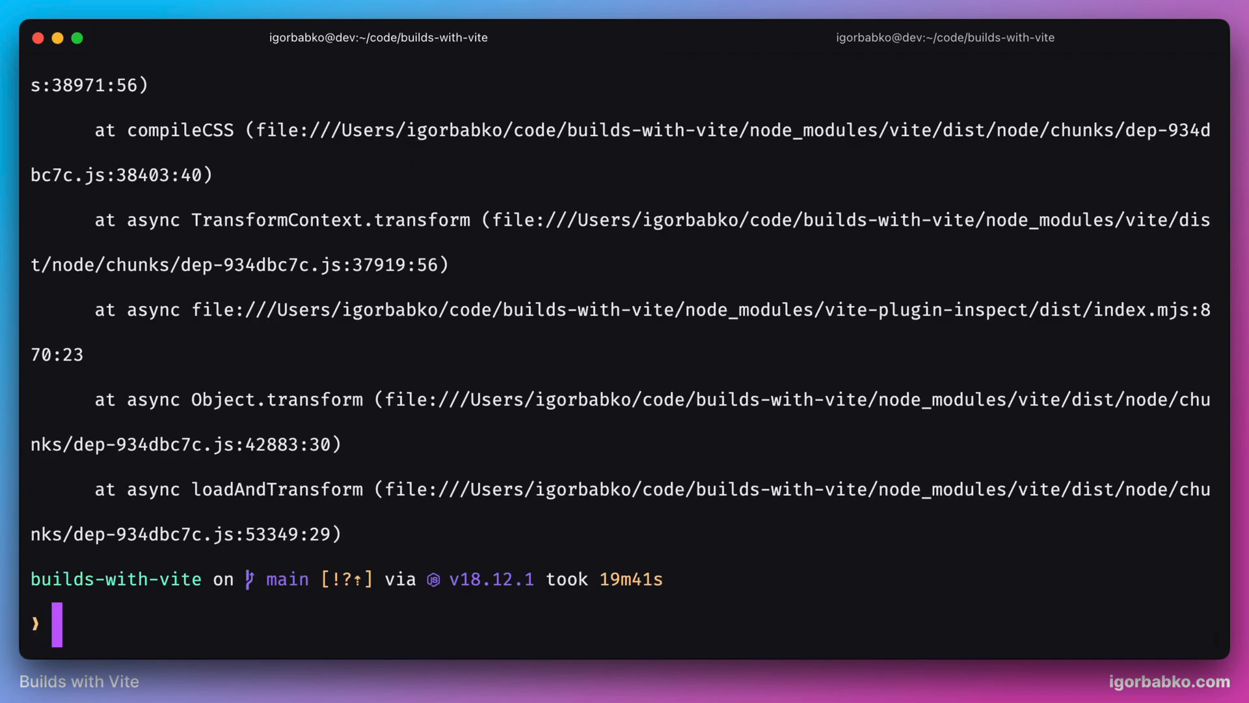
key("ctrl+l")
type("npm r")
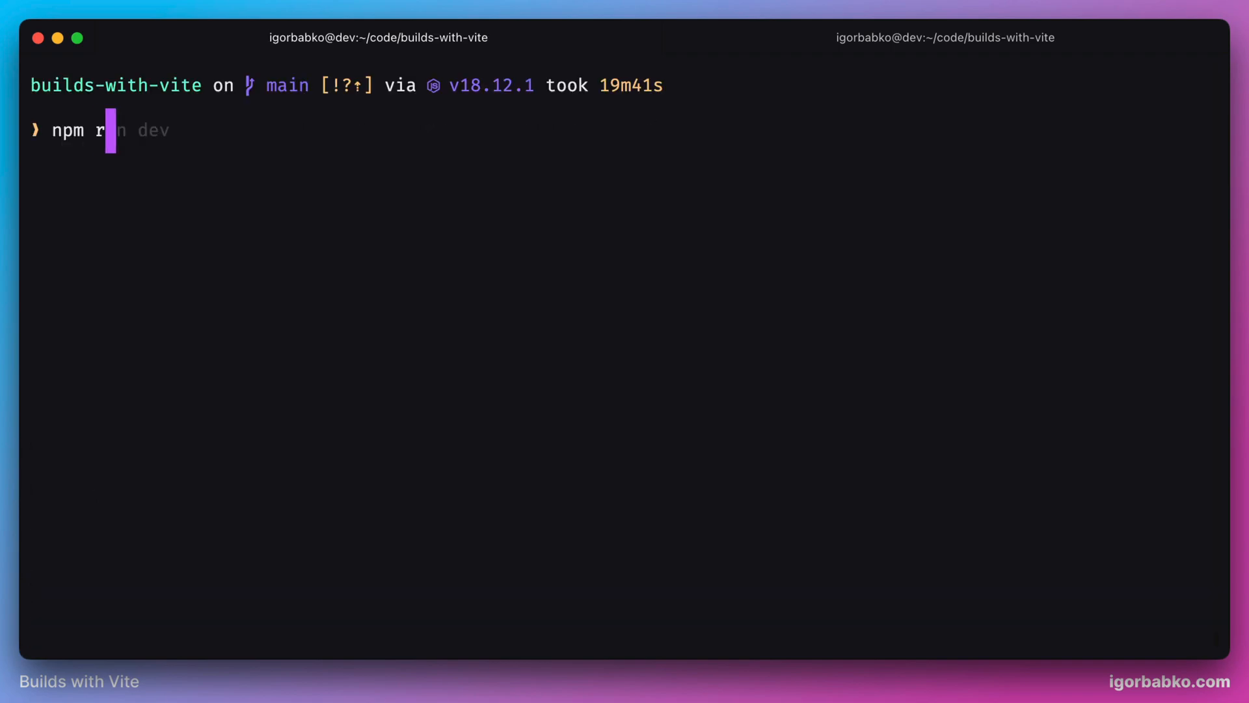
type("un dev")
key("Return")
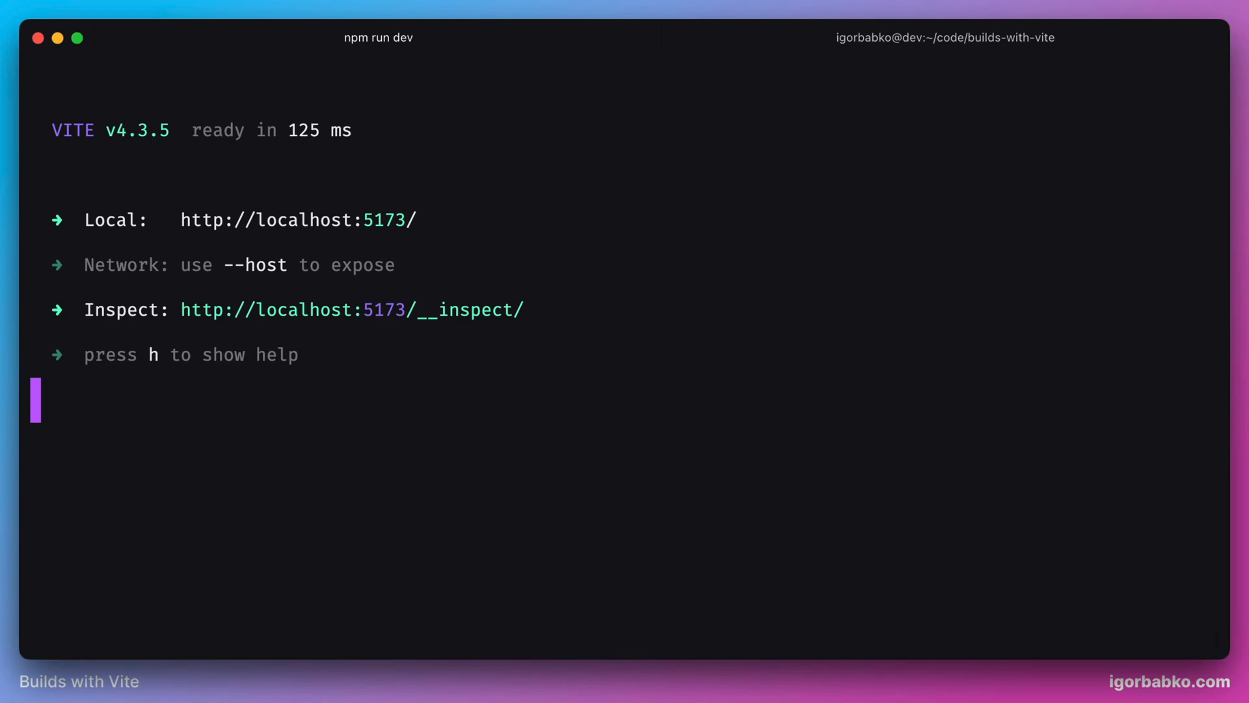
key("super+Tab")
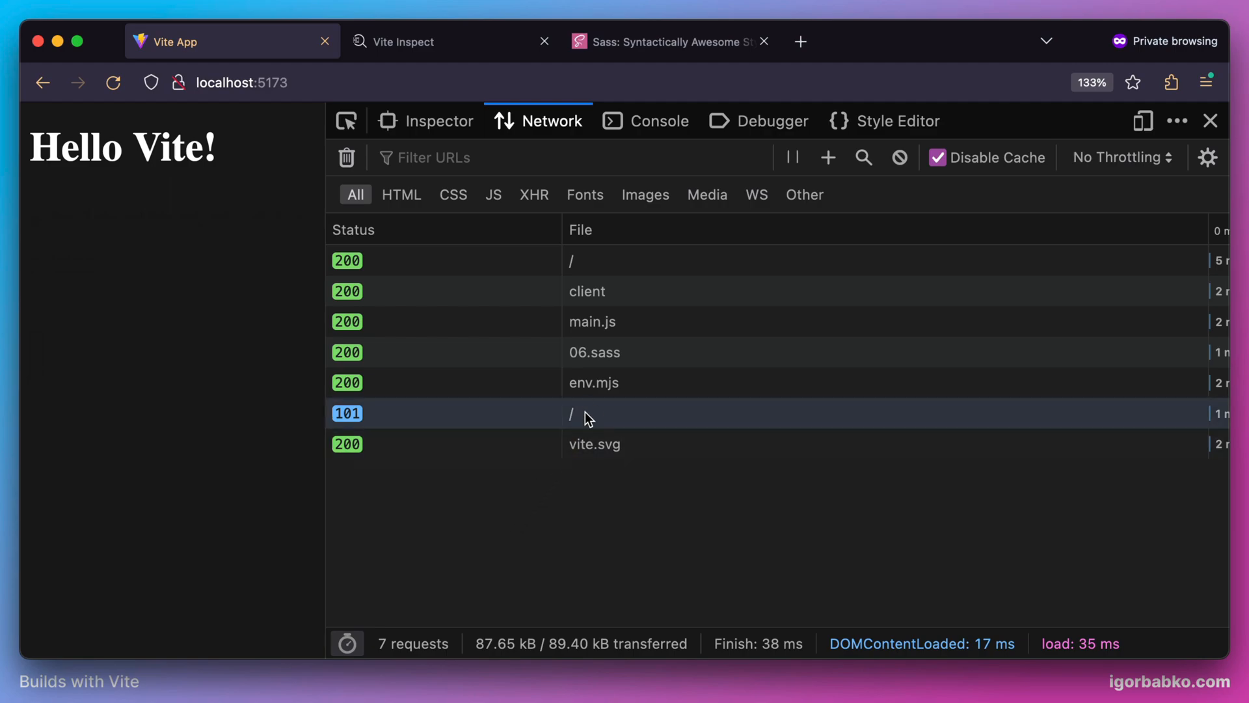
- In the Network panel, view the 06.sass response and highlight its compiled body CSS string
left_click(630, 352)
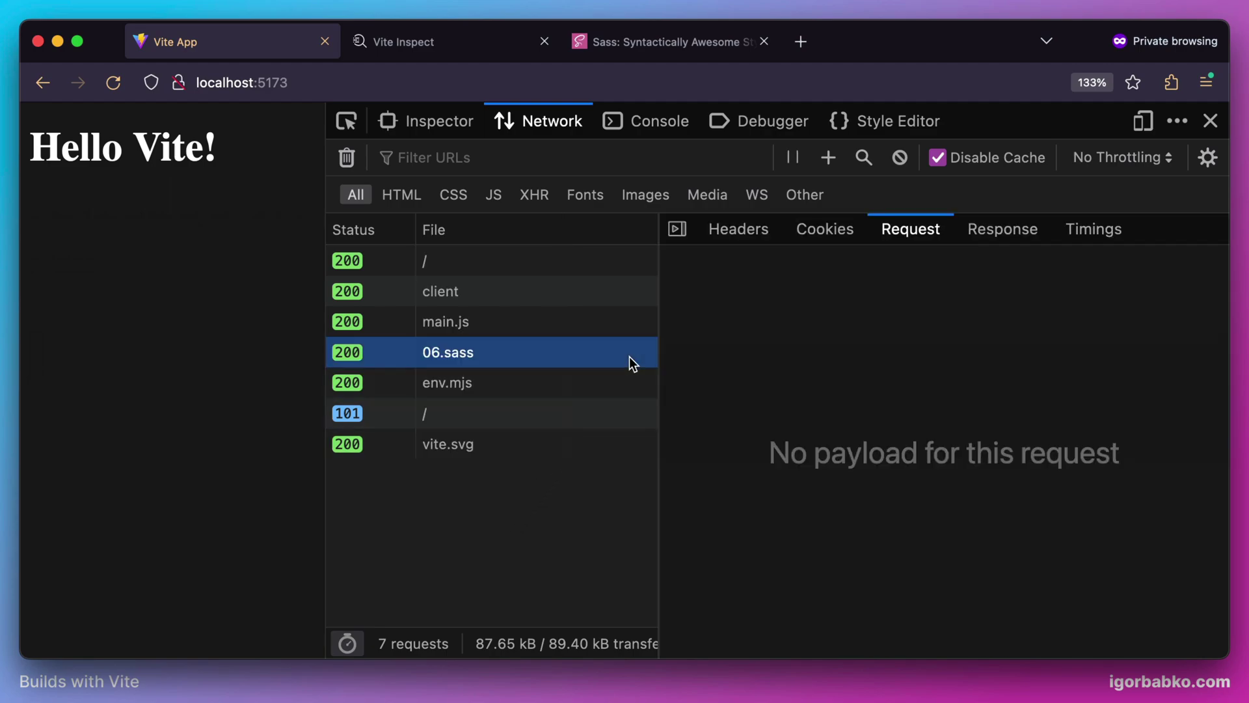
left_click(1002, 229)
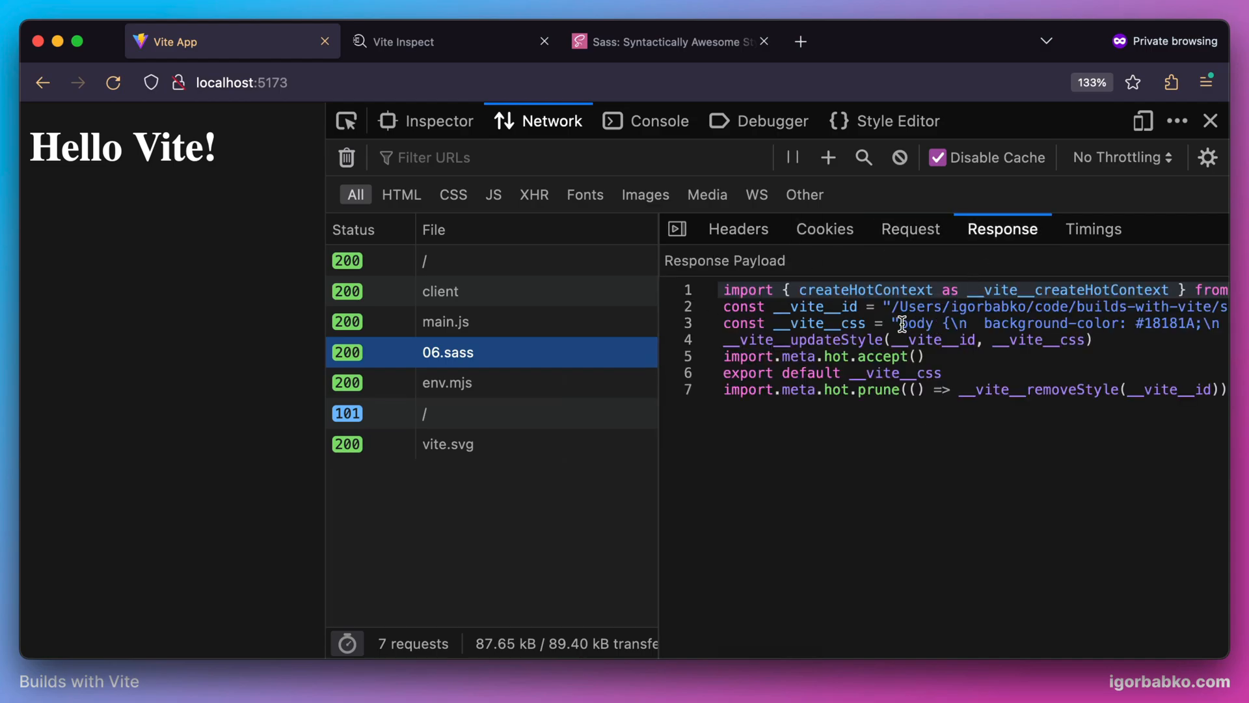
left_click_drag(900, 324, 1190, 323)
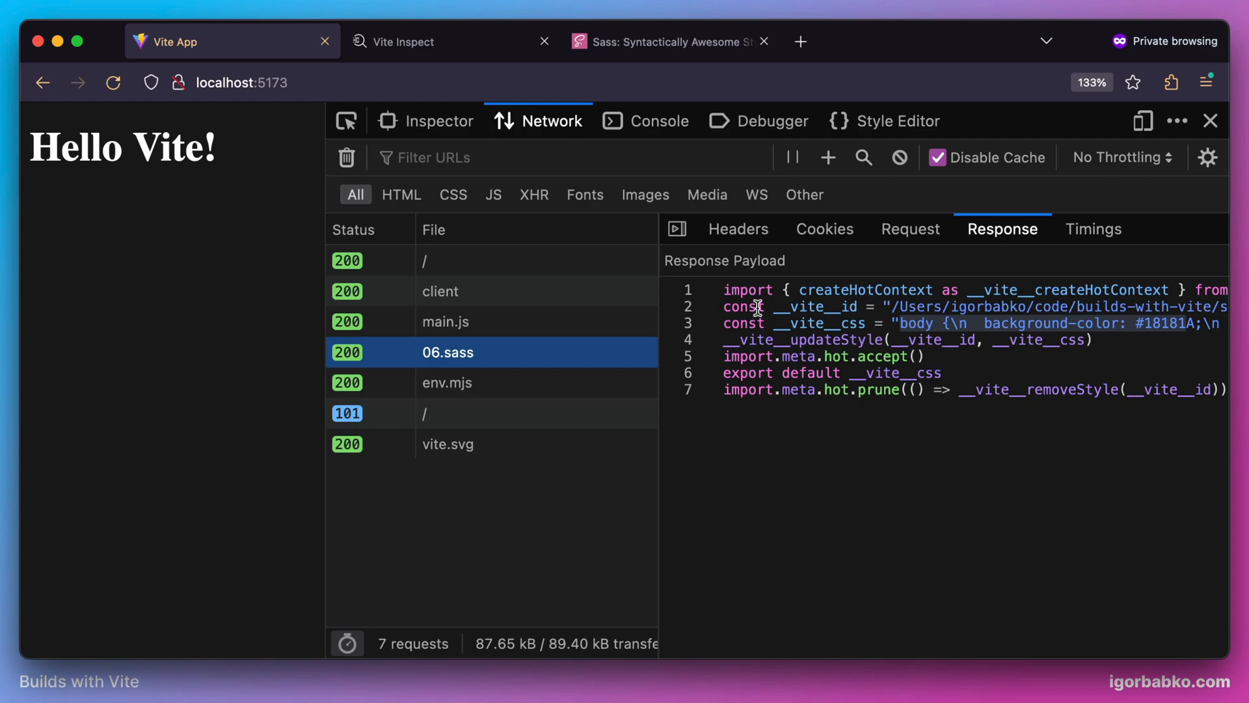
- In the Inspector, expand <head> and the injected <style> element to reveal the body rule
left_click(439, 122)
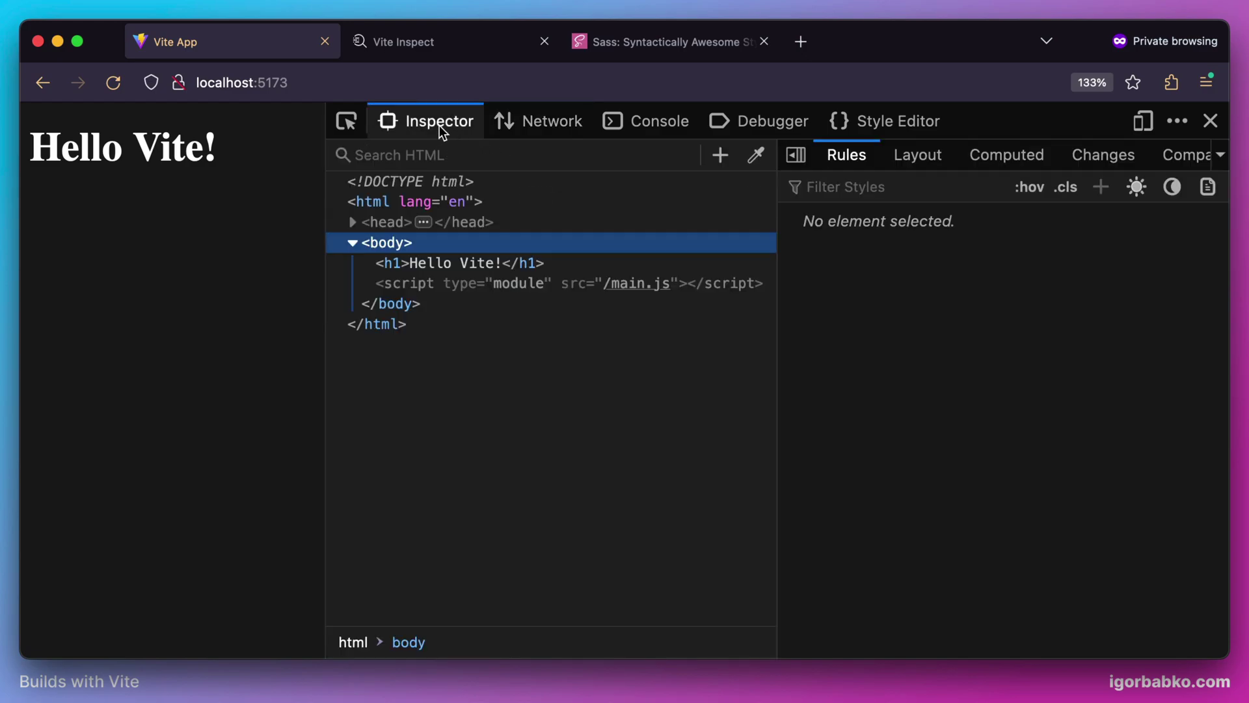
left_click(354, 222)
left_click(367, 399)
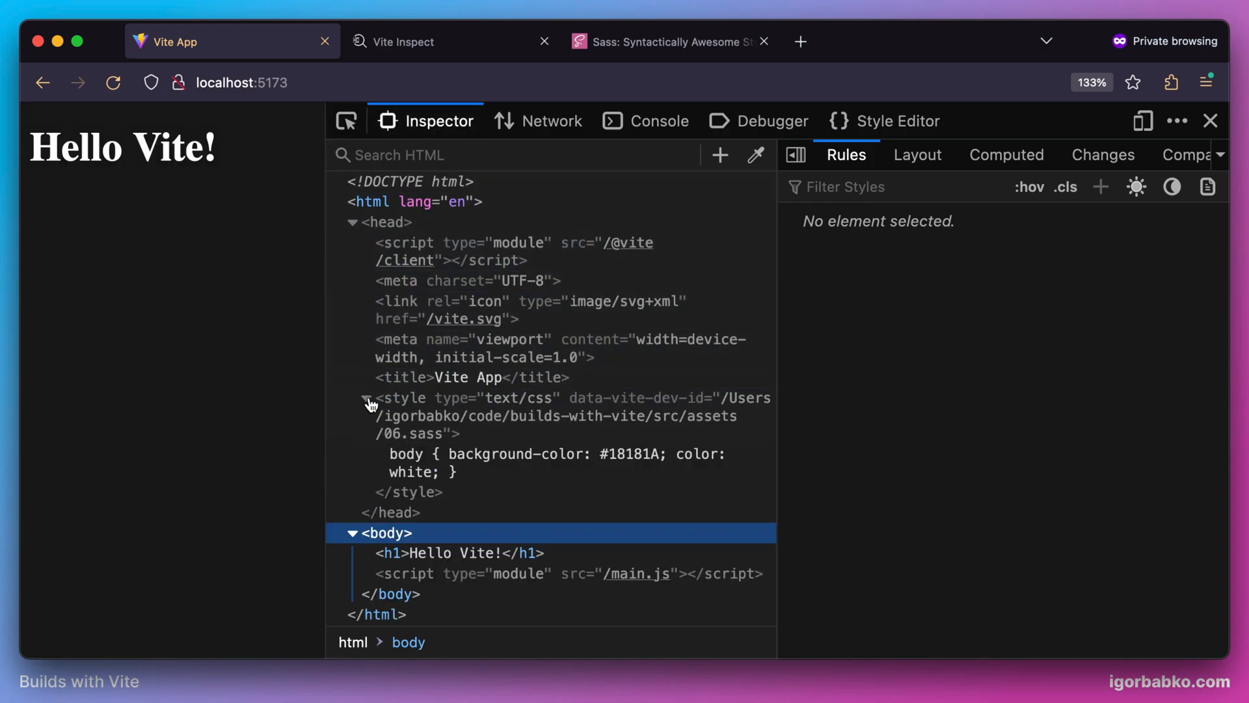
left_click(463, 455)
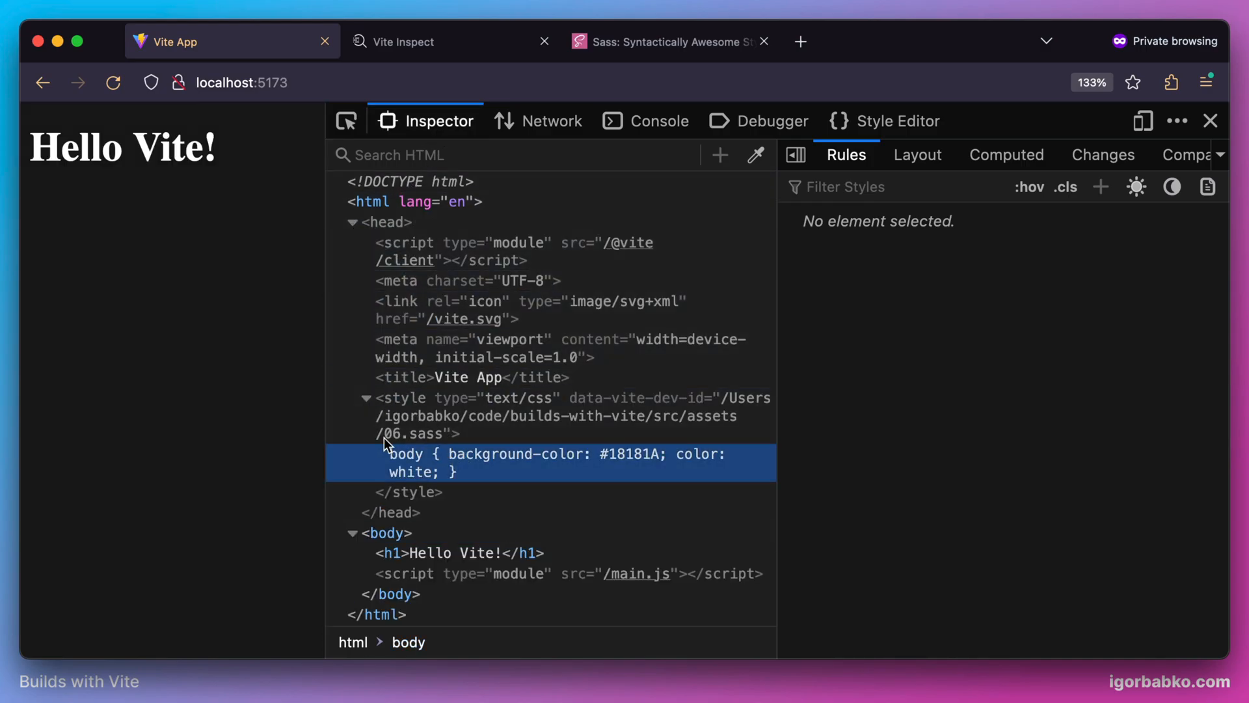
- In Vite Inspect, select 06.sass and view its raw Sass source at the load step
key("ctrl+Tab")
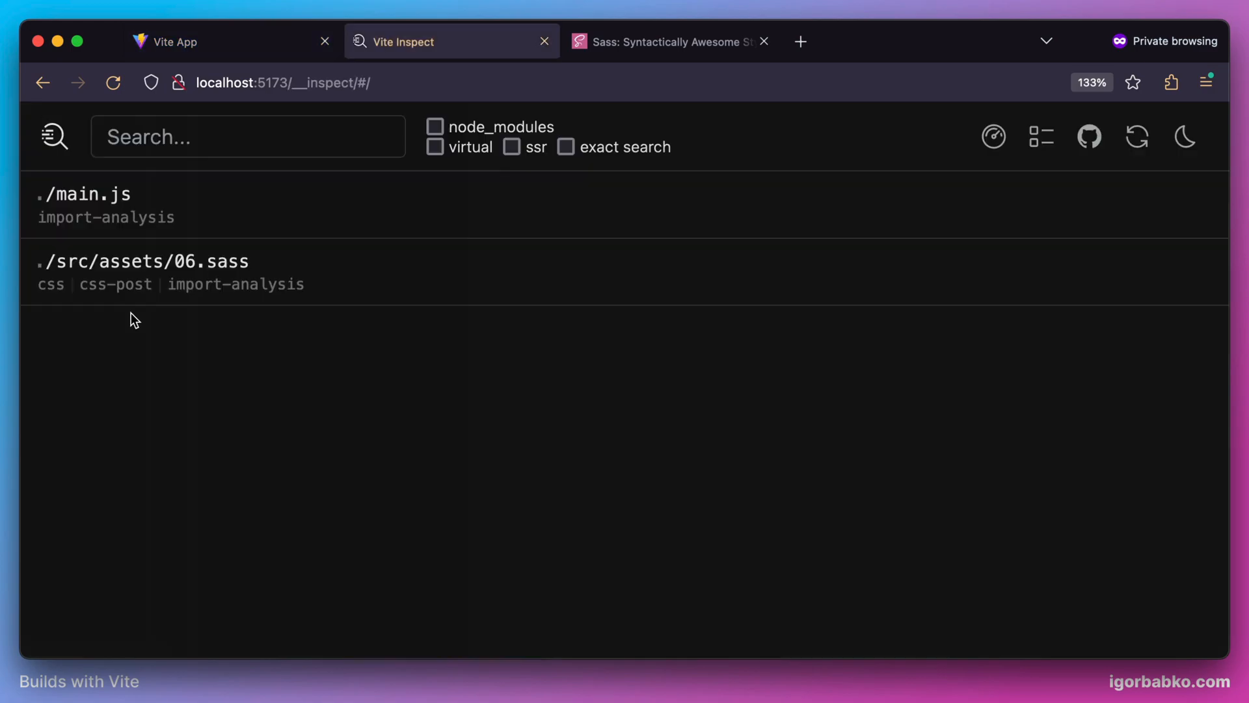
left_click(161, 283)
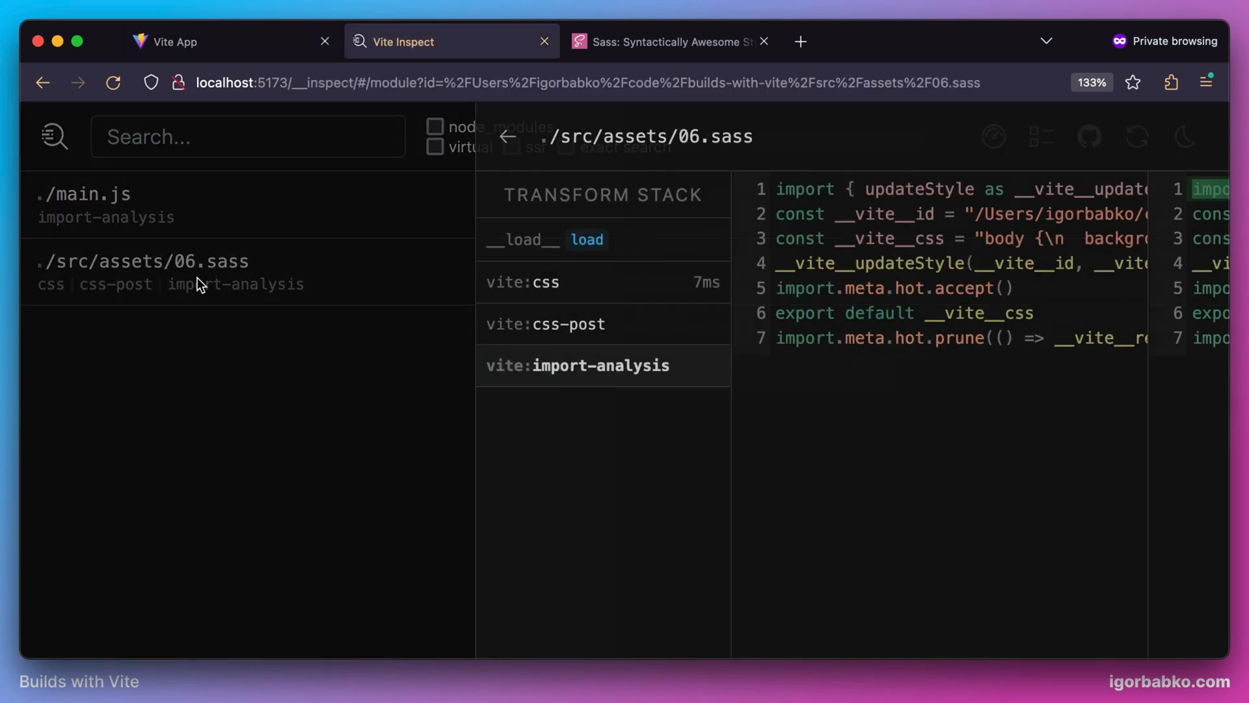
left_click(293, 249)
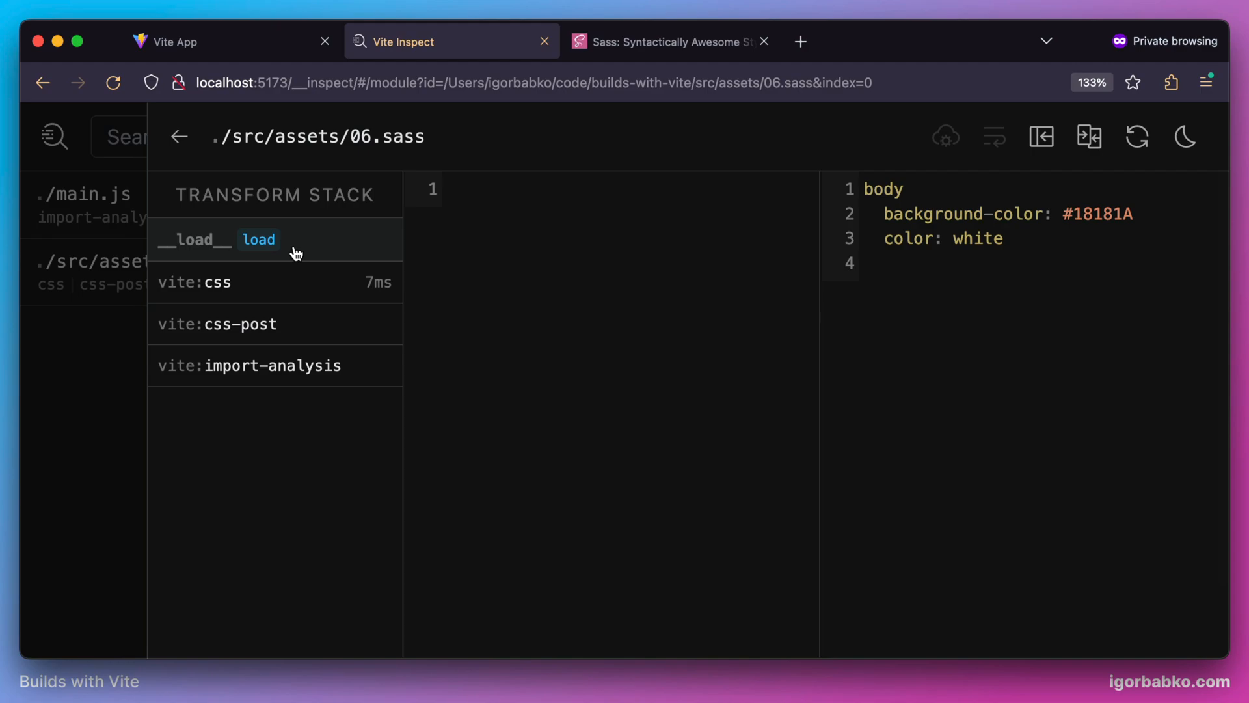
left_click_drag(1005, 238, 852, 182)
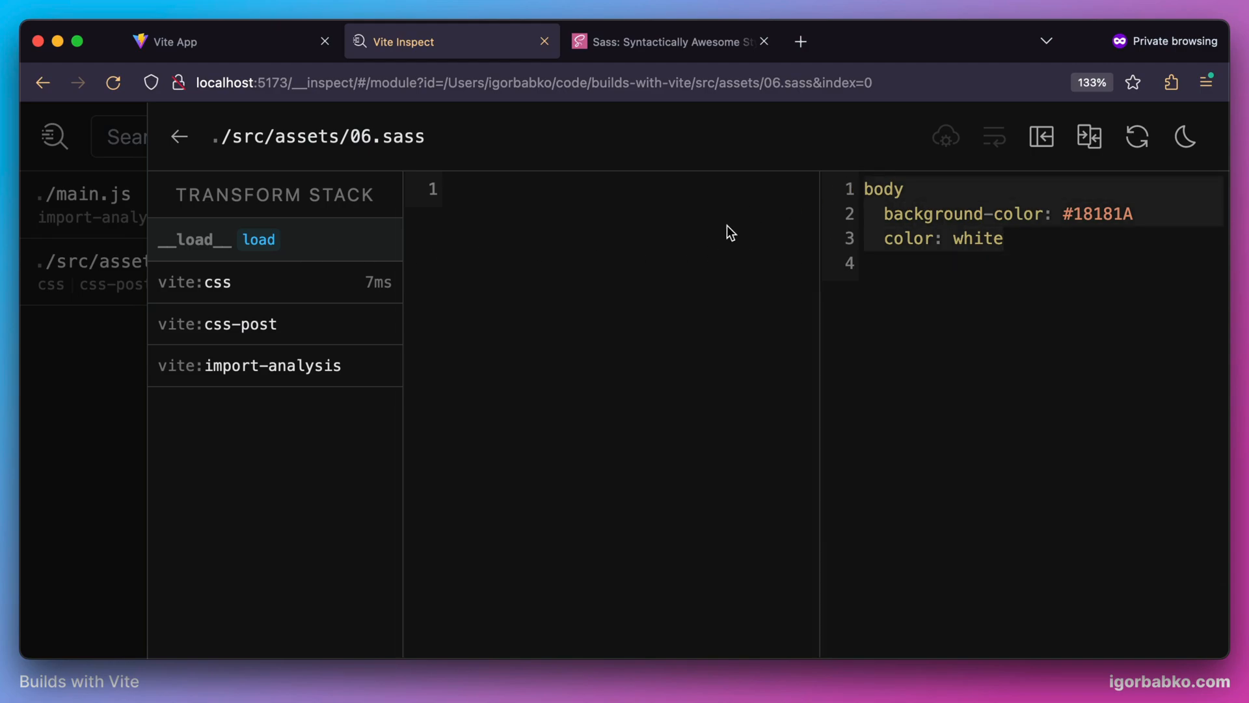
- View the vite:css compiled CSS and the vite:css-post JavaScript module output
left_click(319, 284)
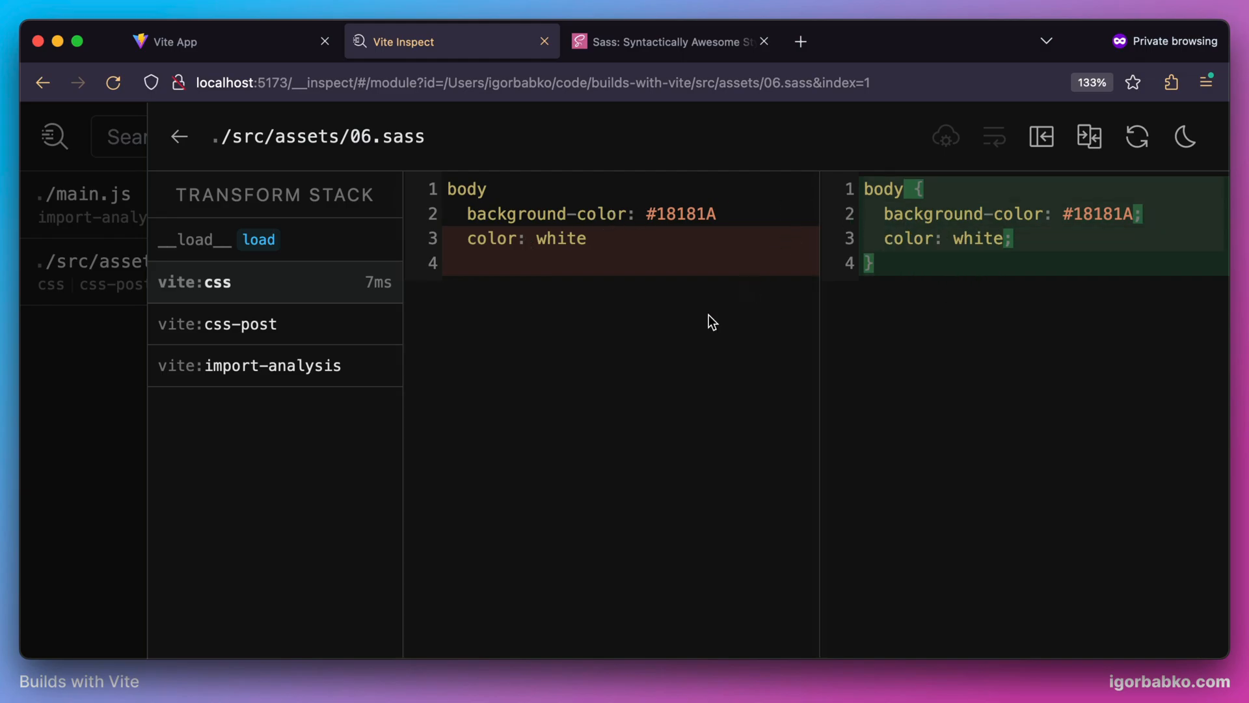
left_click(330, 328)
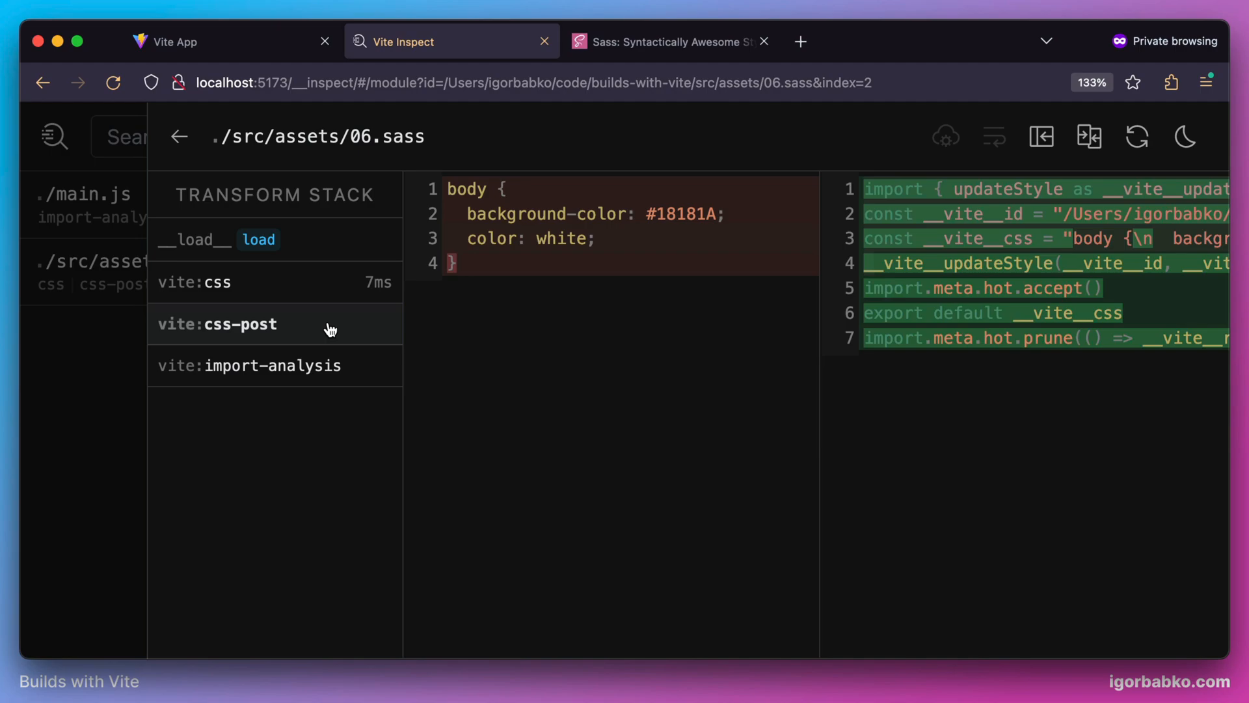
scroll(917, 341, "right", 8)
scroll(879, 244, "left", 3)
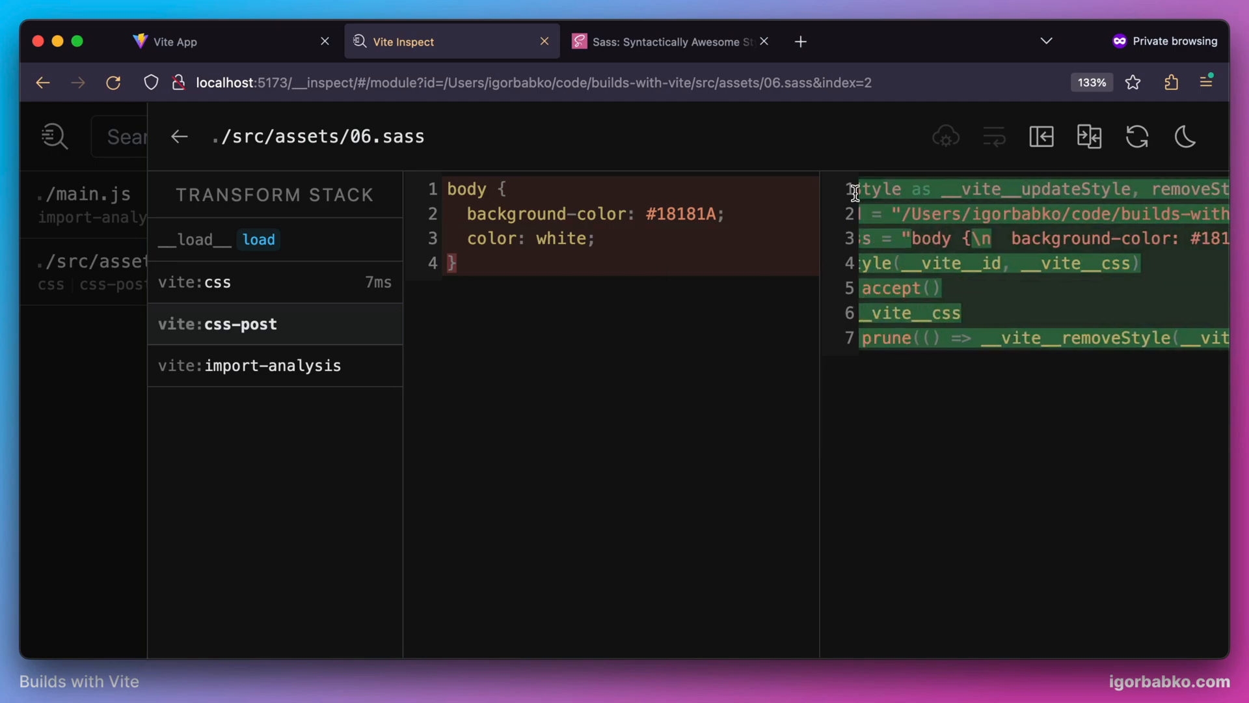
scroll(855, 191, "left", 3)
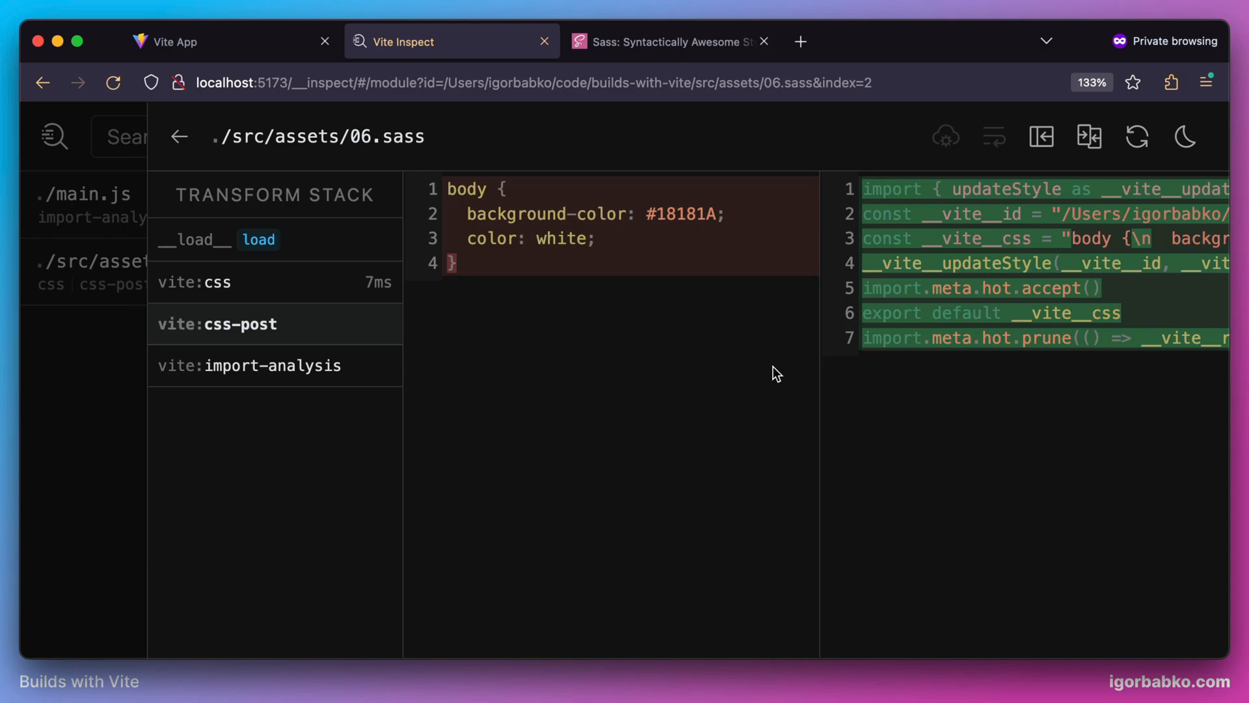
- Rename 06.sass to 06.module.sass using the rename file command
key("super+Tab")
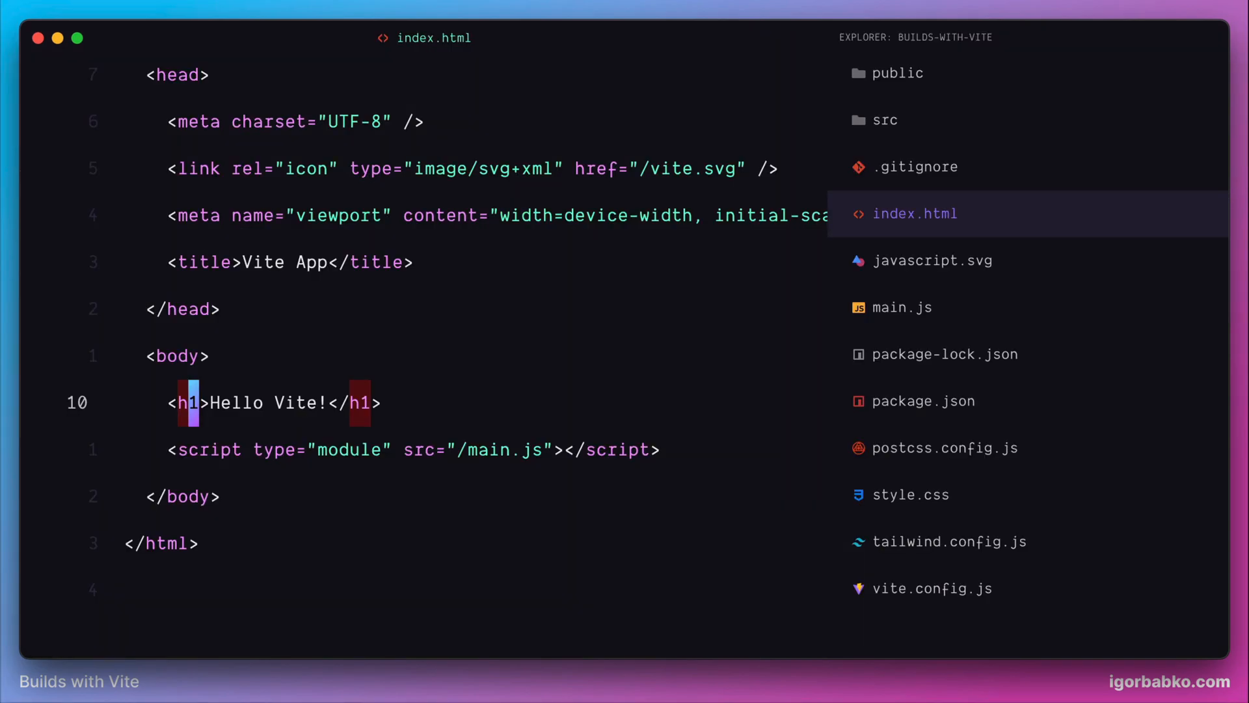
key("super+p")
type("06.sass")
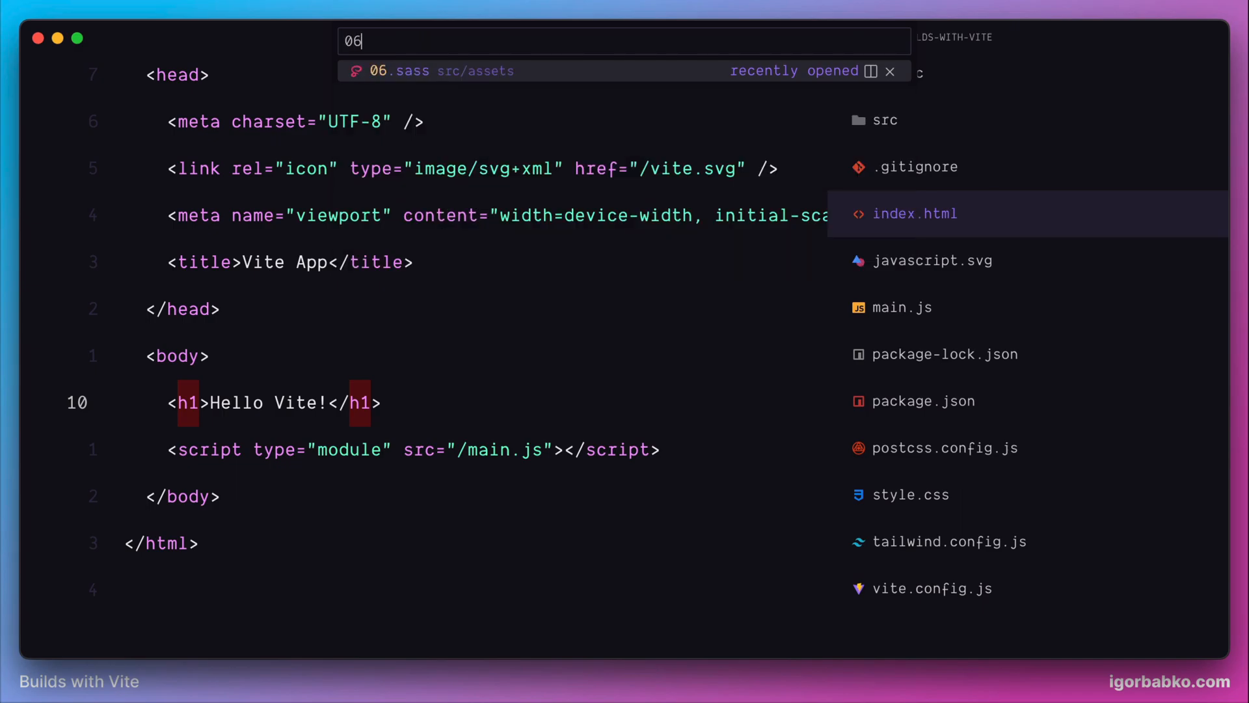
key("Return")
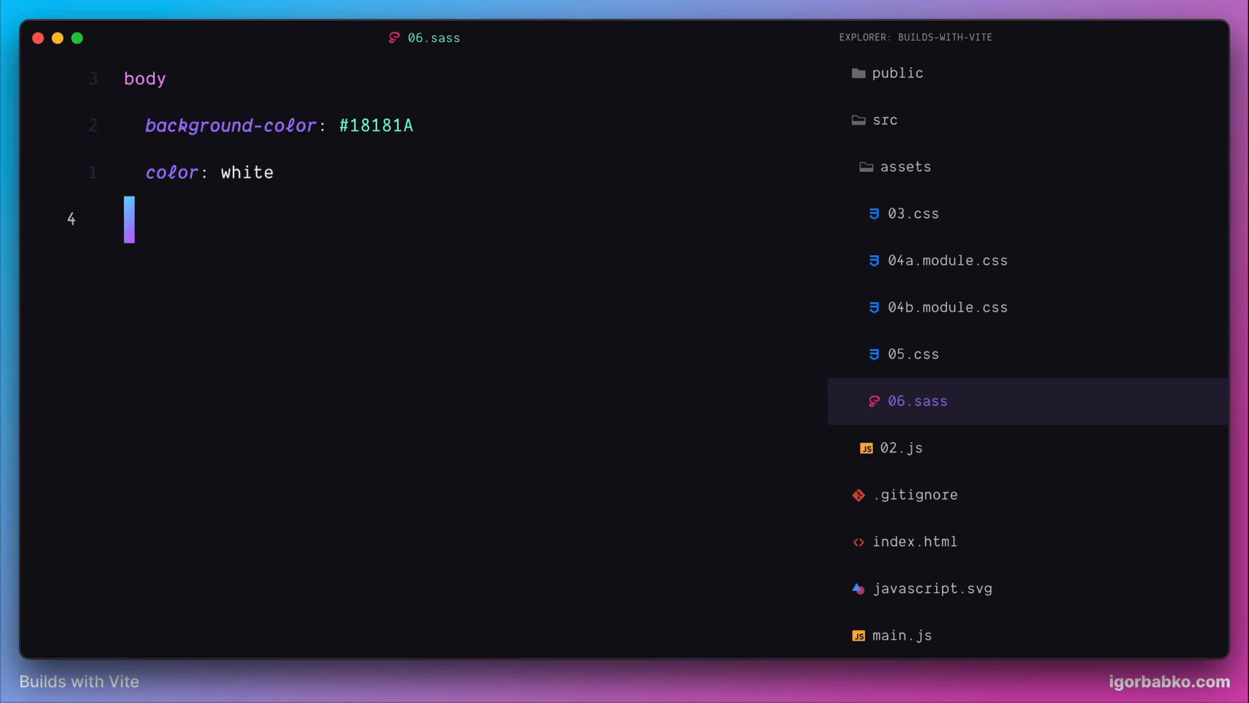
key("F2")
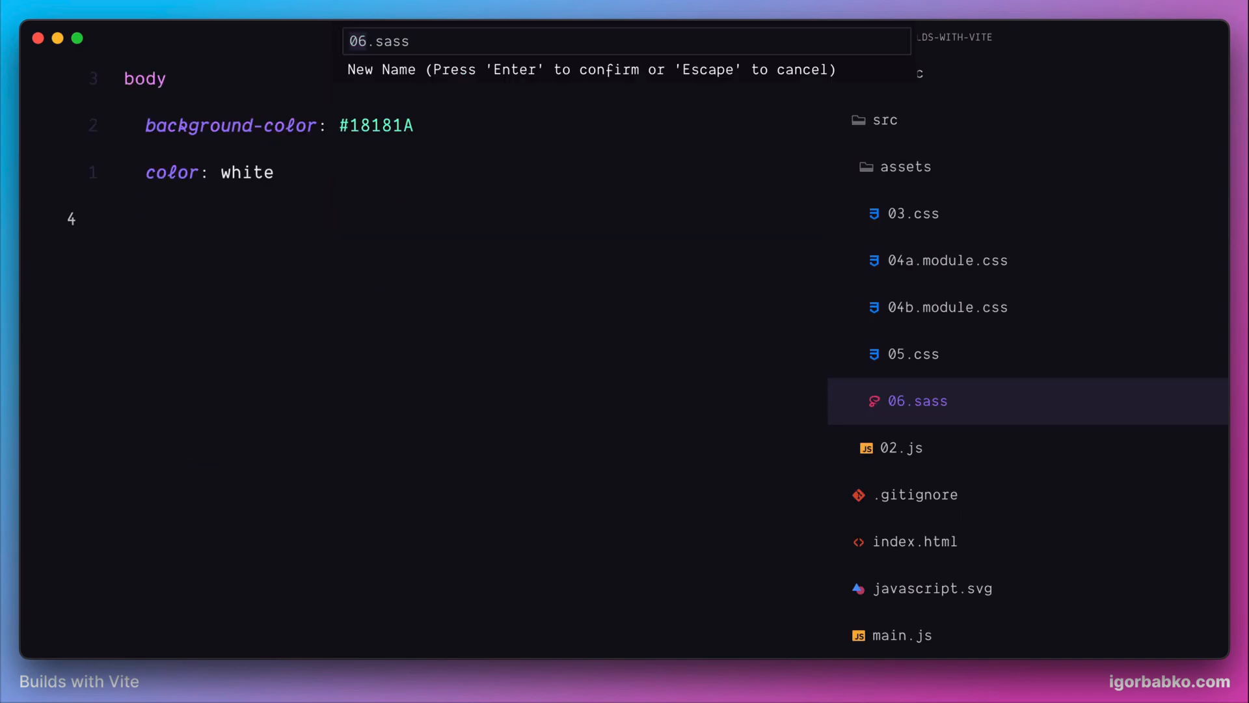
type("module.")
key("Return")
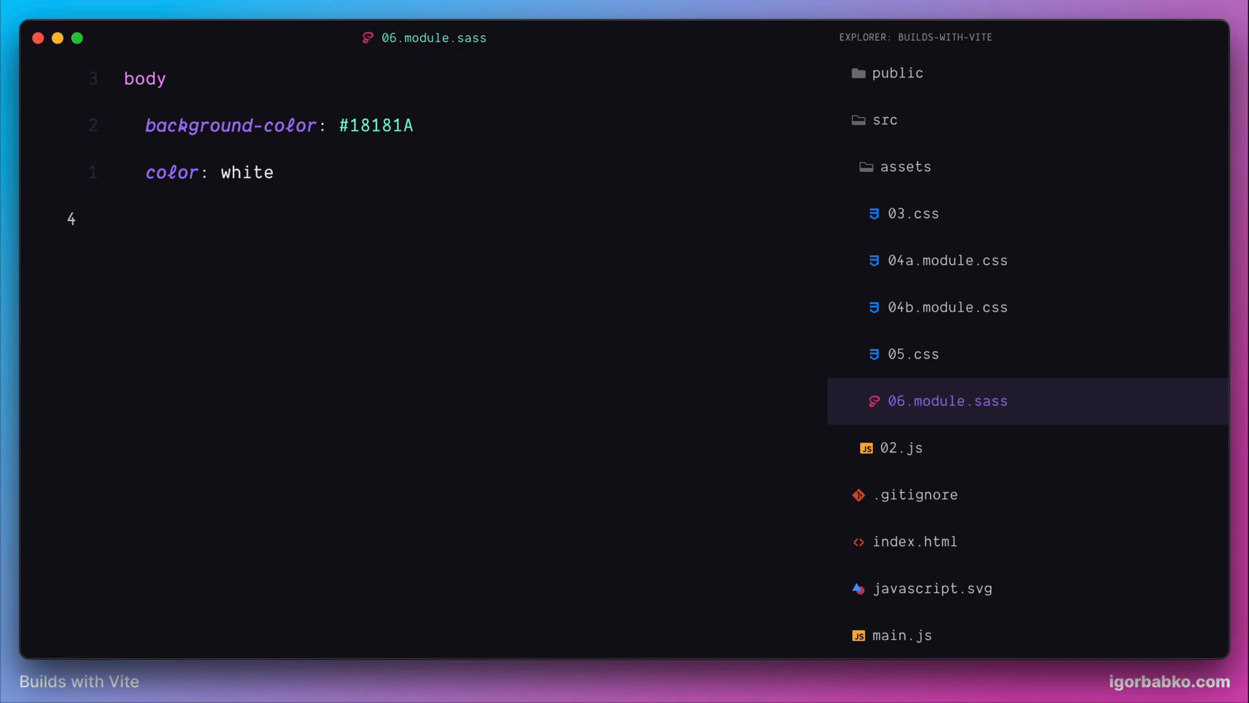
key("ctrl+p")
type("main.js")
- In main.js, import styles from 06.module.sass and add a new line below the import
key("Return")
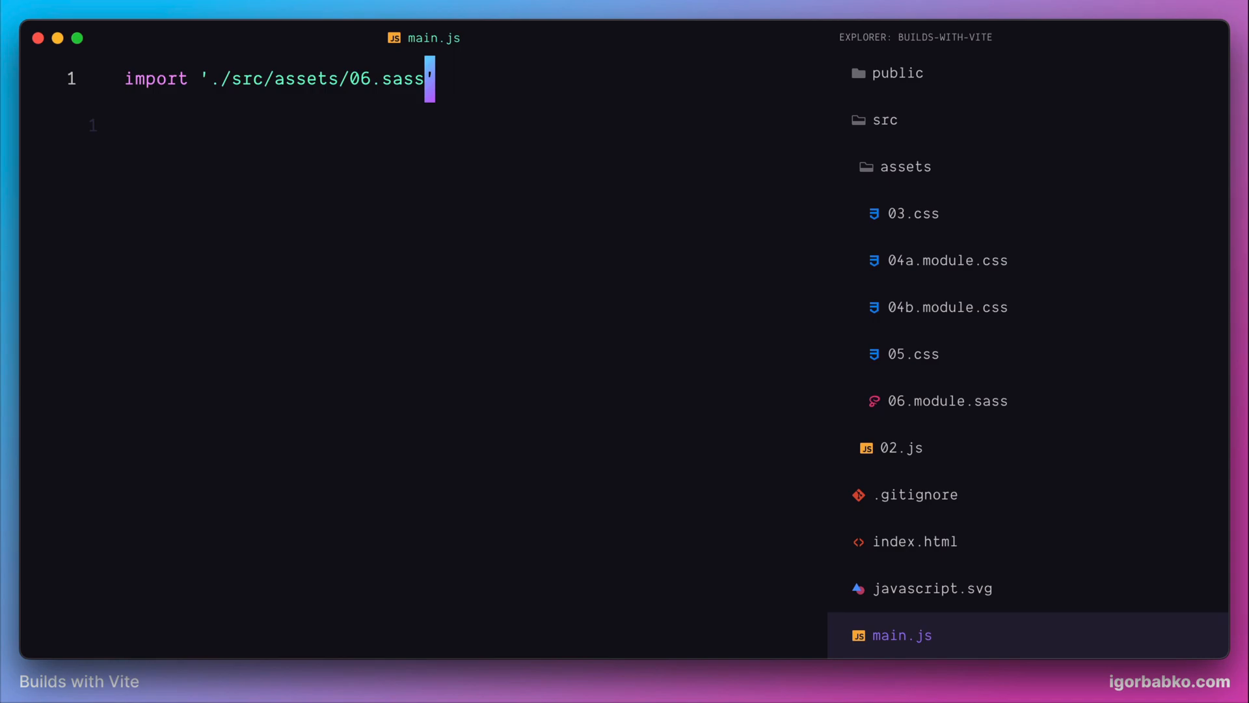
type("b")
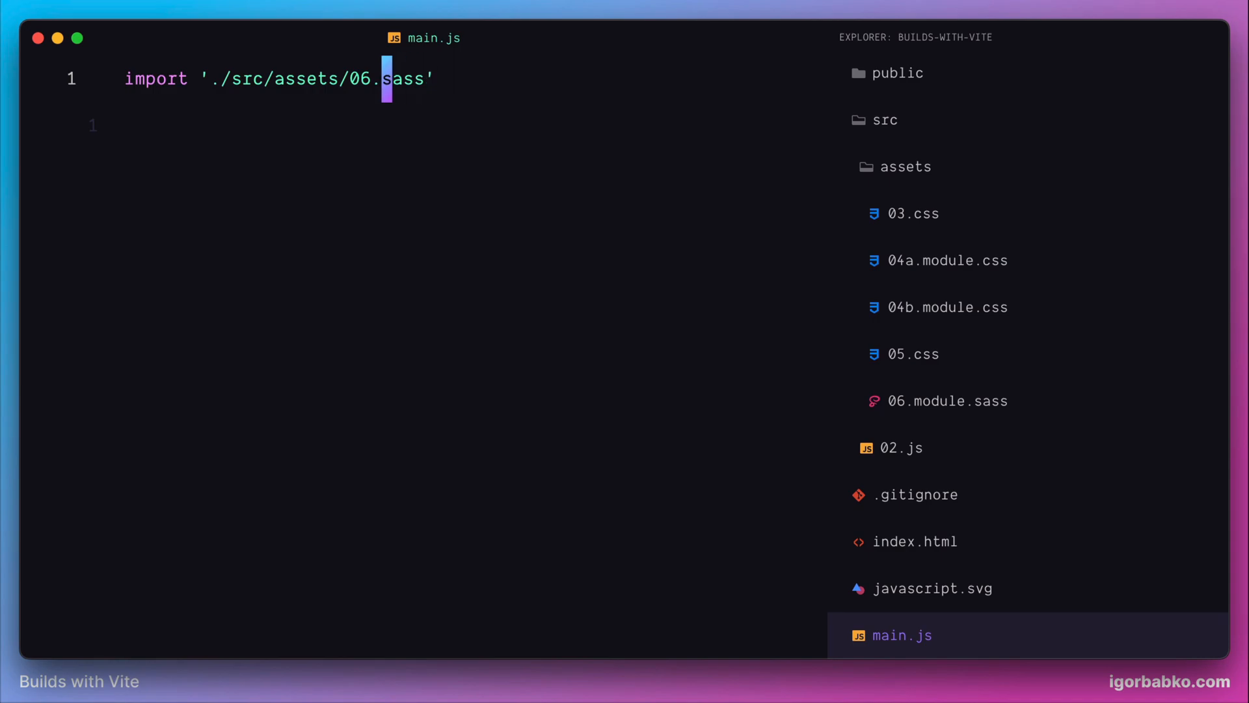
type("imodule.")
key("Escape")
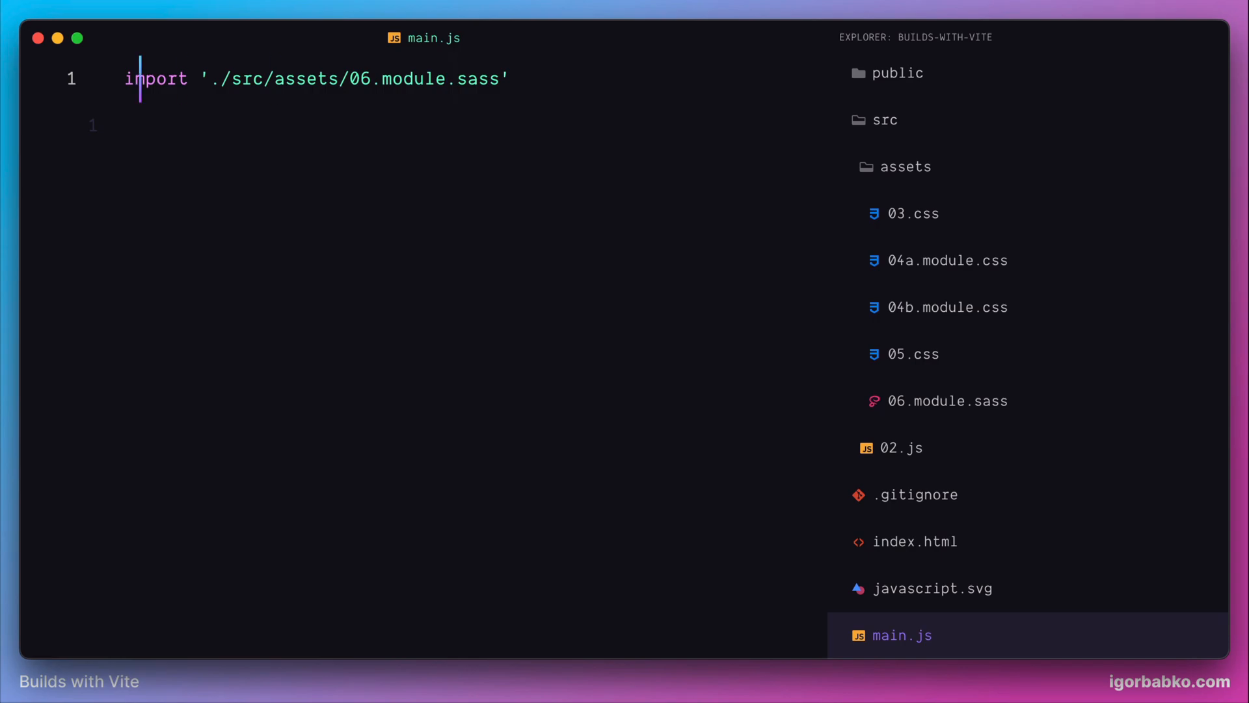
type("0ea sty")
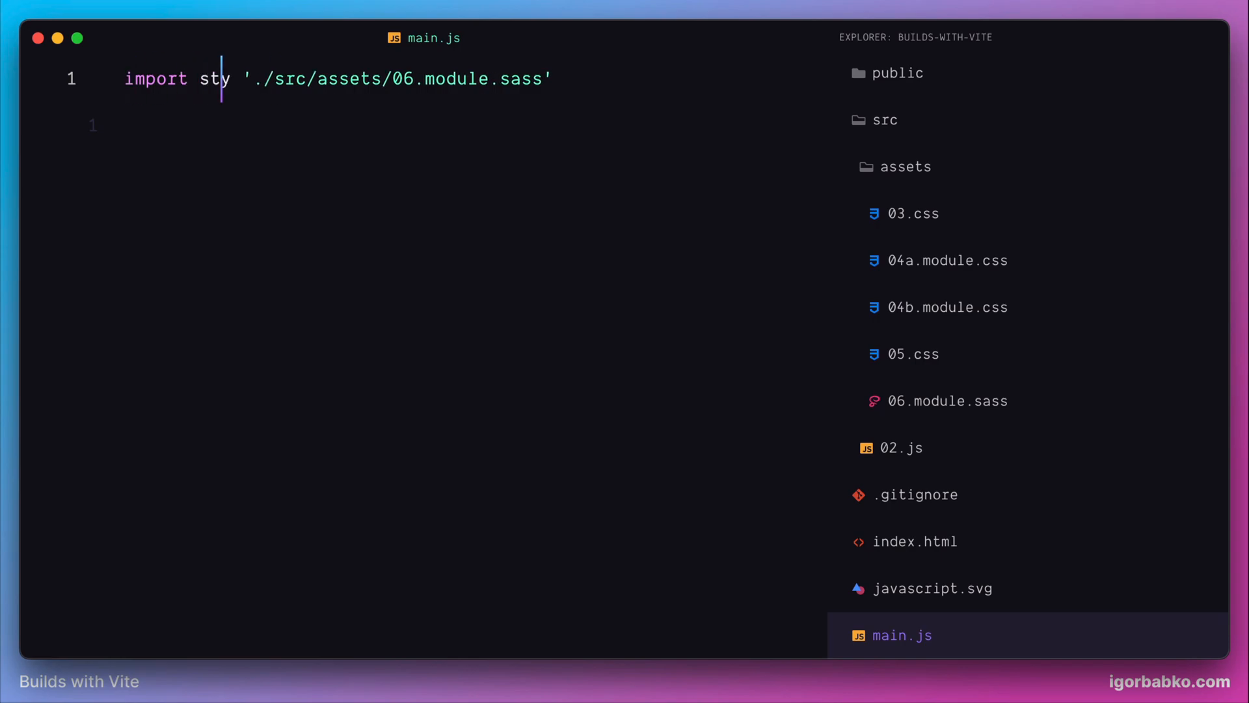
type("les from")
key("Escape")
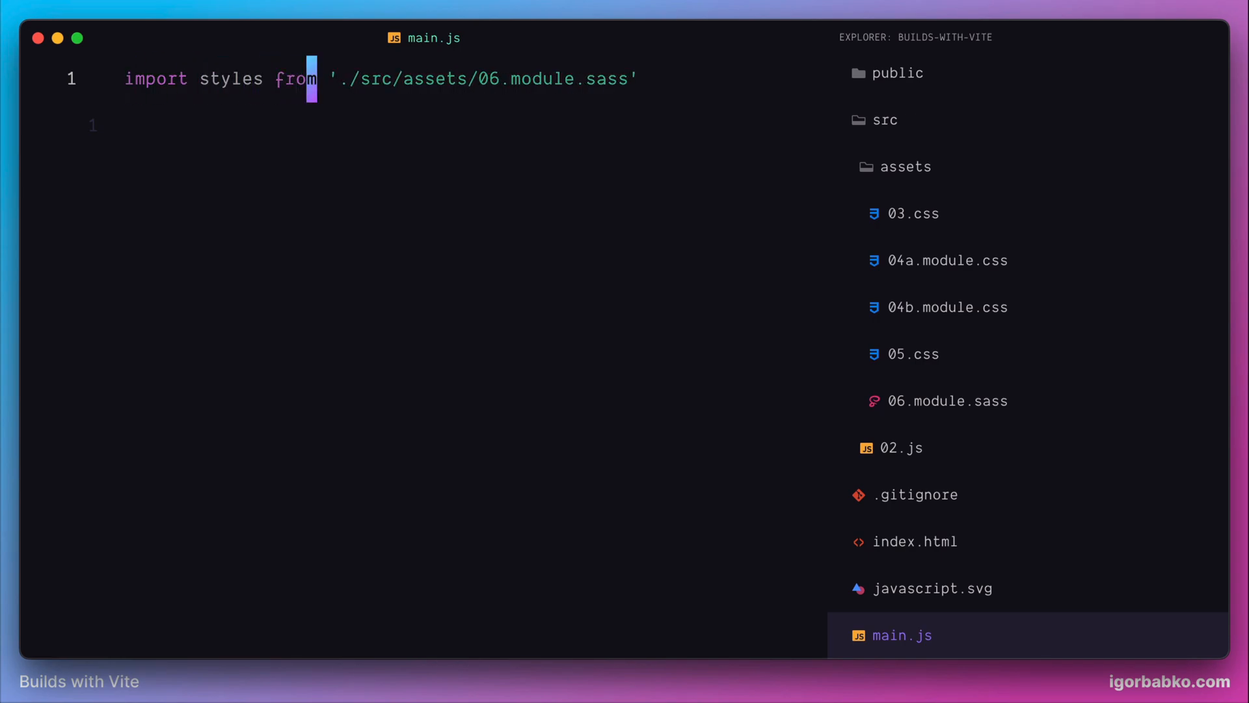
key("o")
key("Return")
type("console.log();")
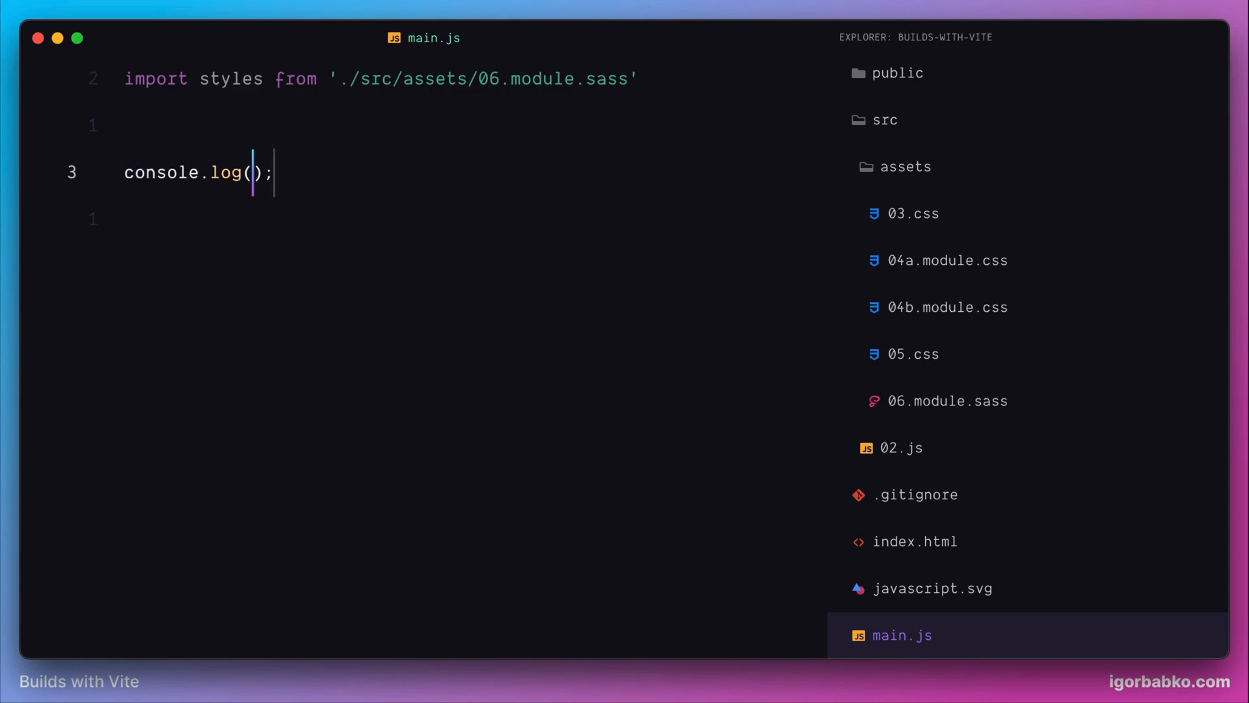
type("styles")
- Add console.log(styles) without a trailing semicolon and save main.js
key("Escape")
key("x")
key("k")
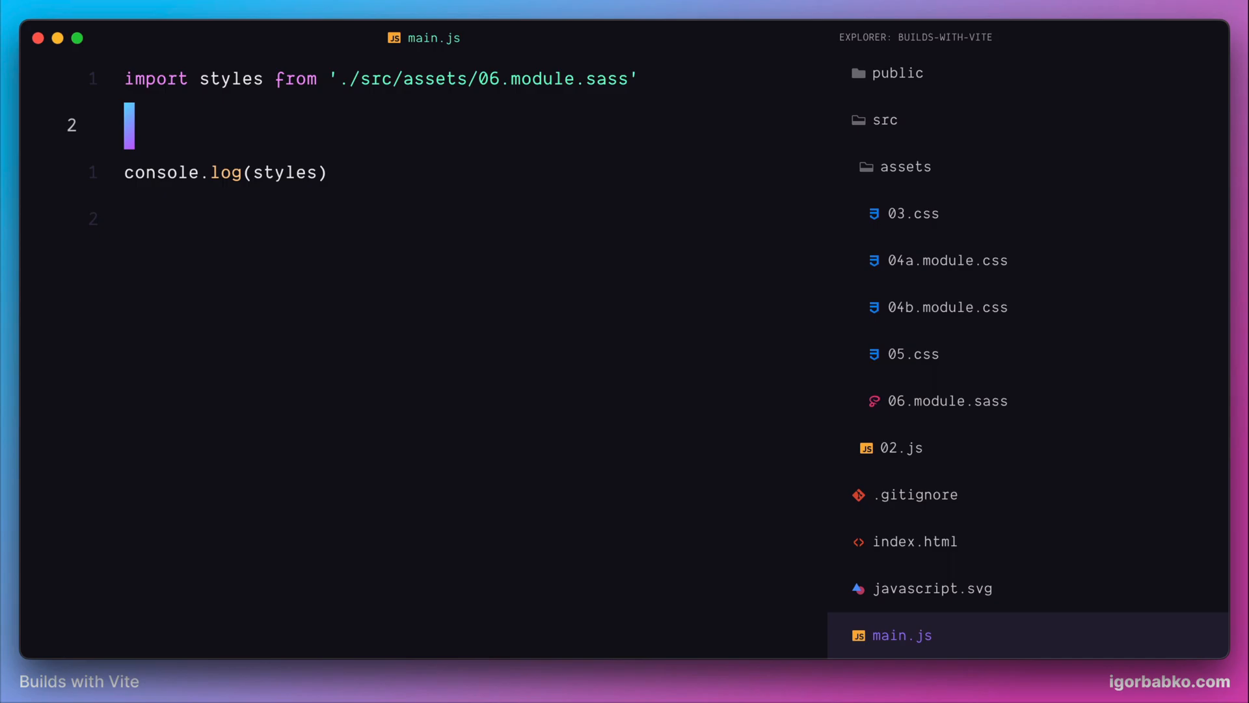
key("super+Tab")
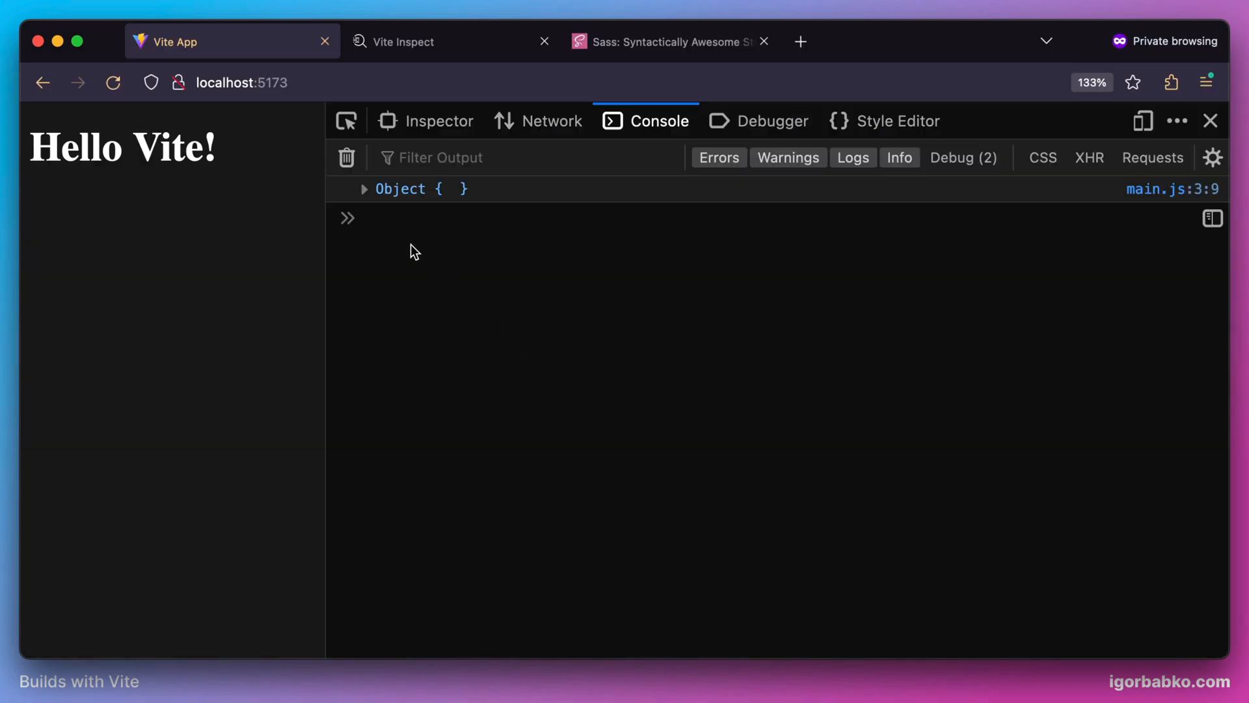
- Expand the logged empty object in the console, then return to 06.module.sass
left_click(364, 191)
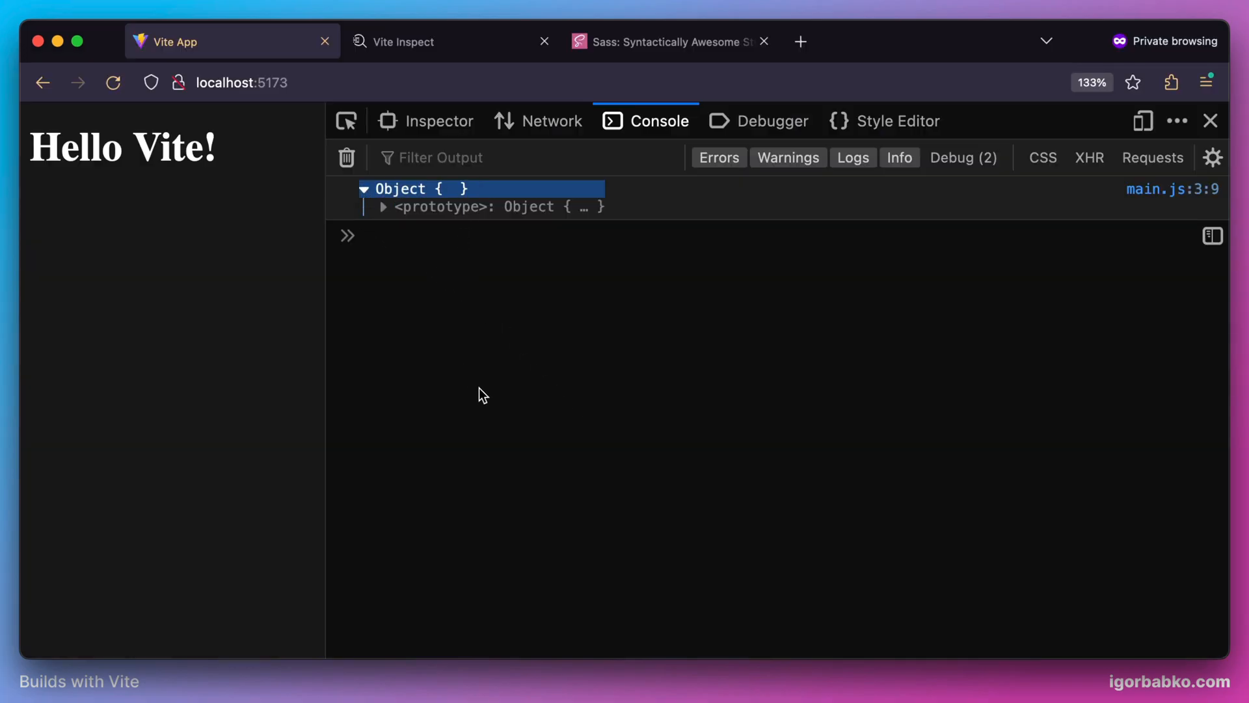
key("super+Tab")
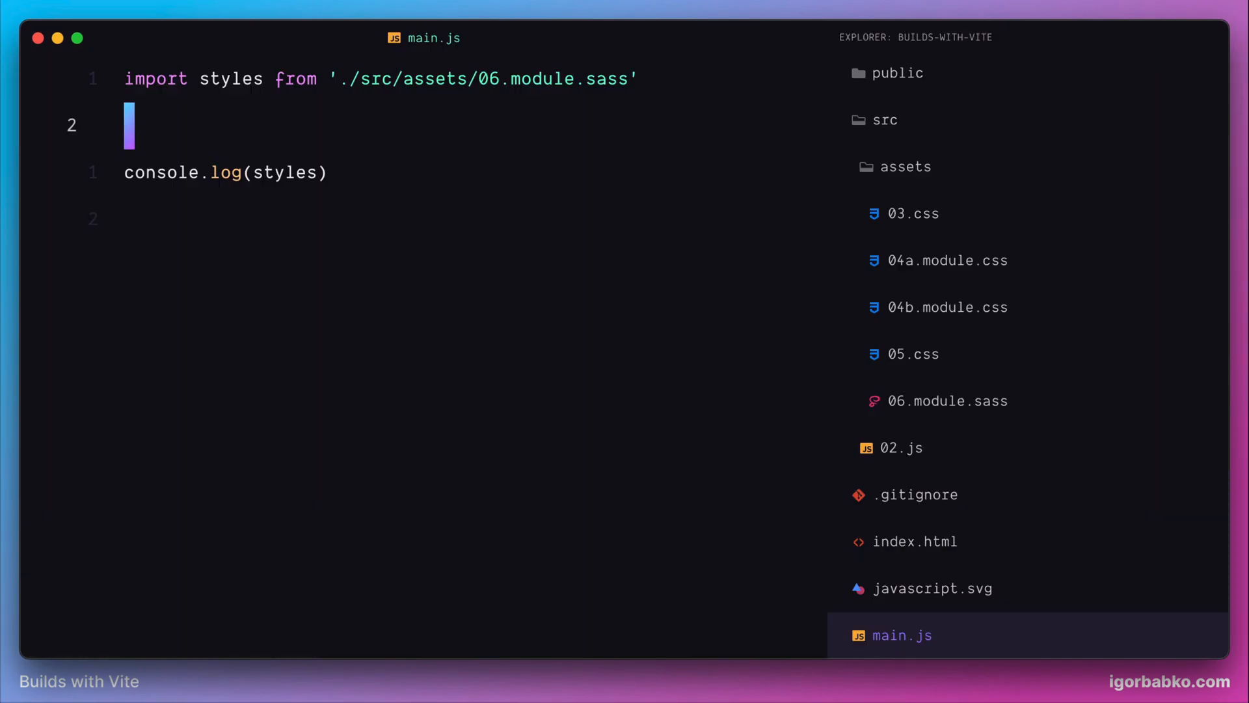
key("ctrl+p")
key("Return")
- Replace the body selector with .wrapper in 06.module.sass and save
key("k")
key("k")
key("k")
type("dw")
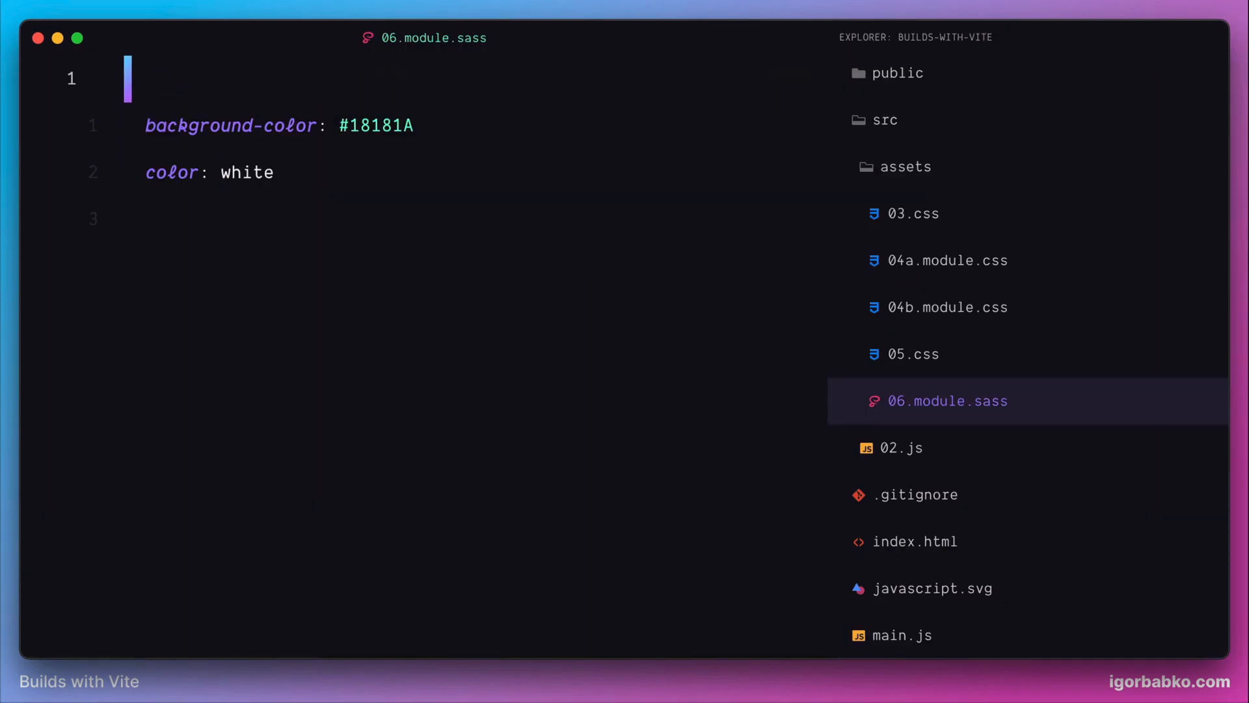
type(".wrapper")
key("Escape")
key("super+Tab")
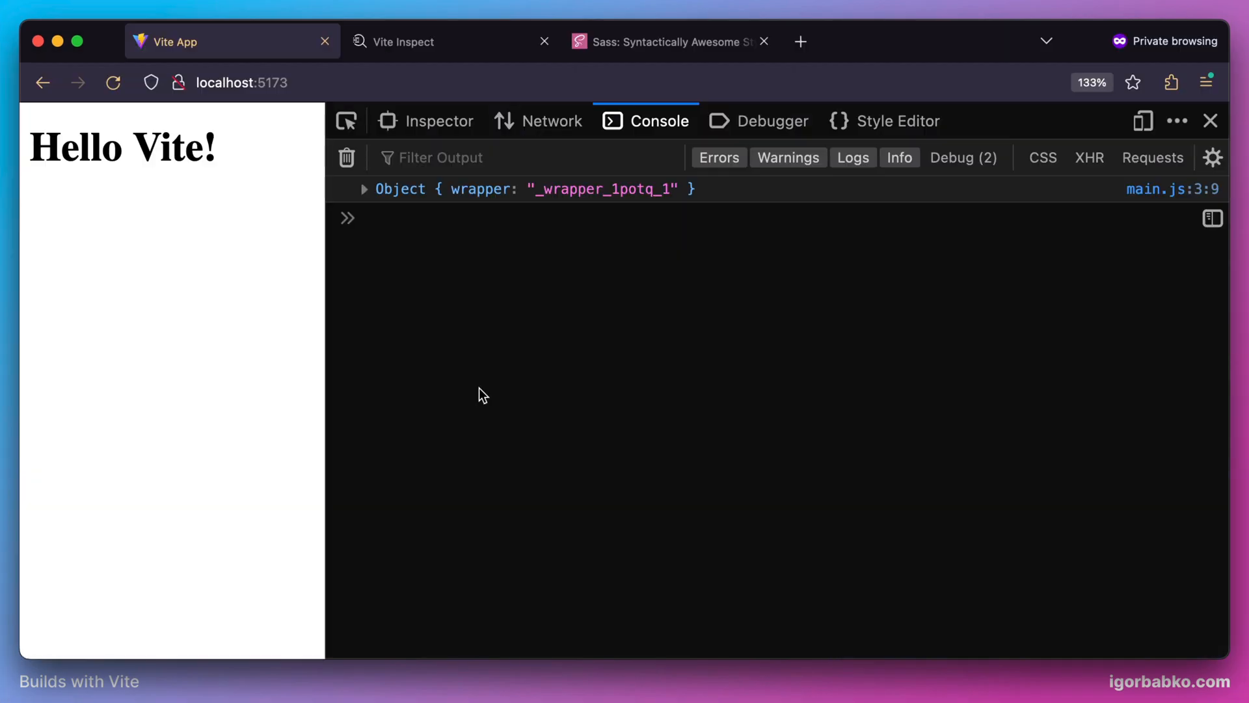
- Expand the logged styles object, then inspect the page's <head> in the Firefox Inspector
left_click(366, 190)
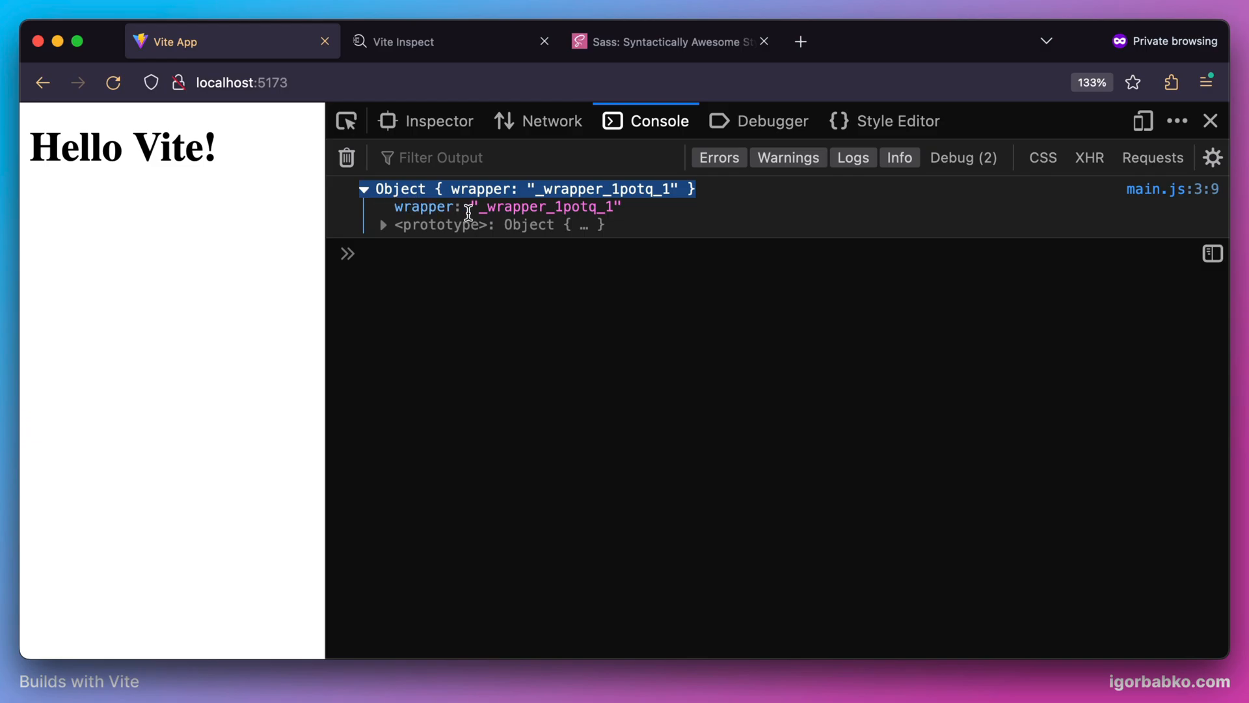
left_click(439, 121)
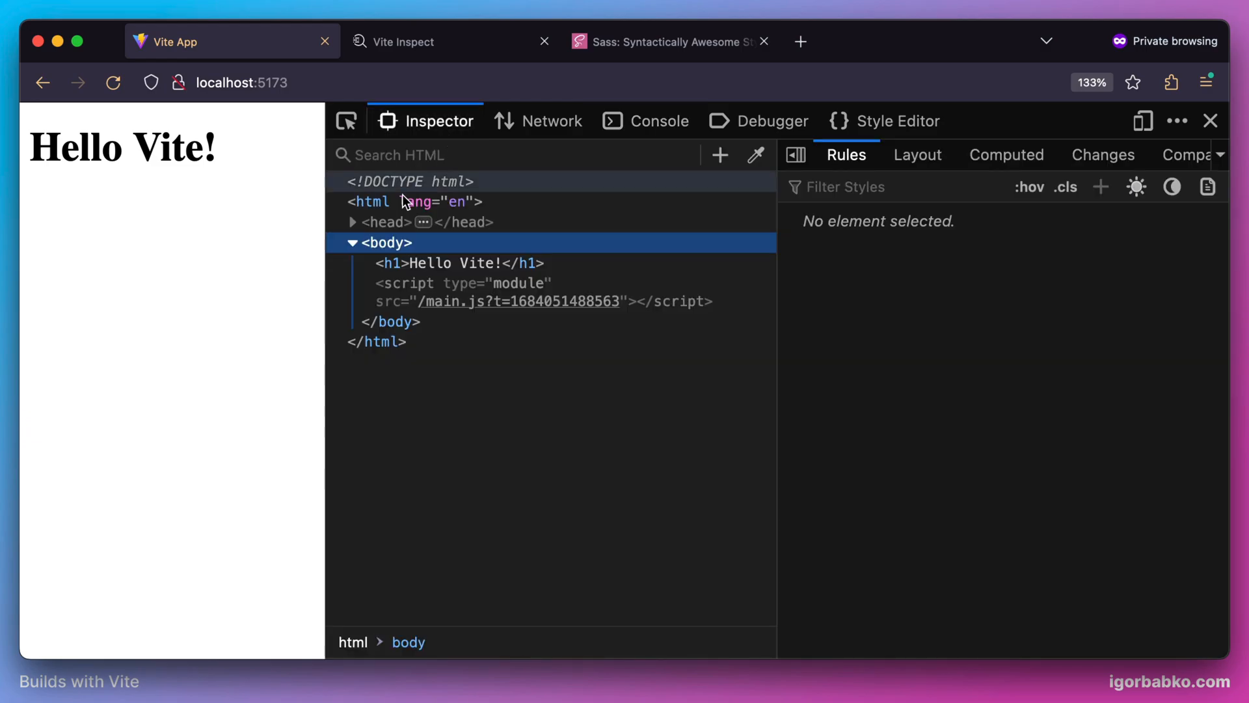
left_click(353, 222)
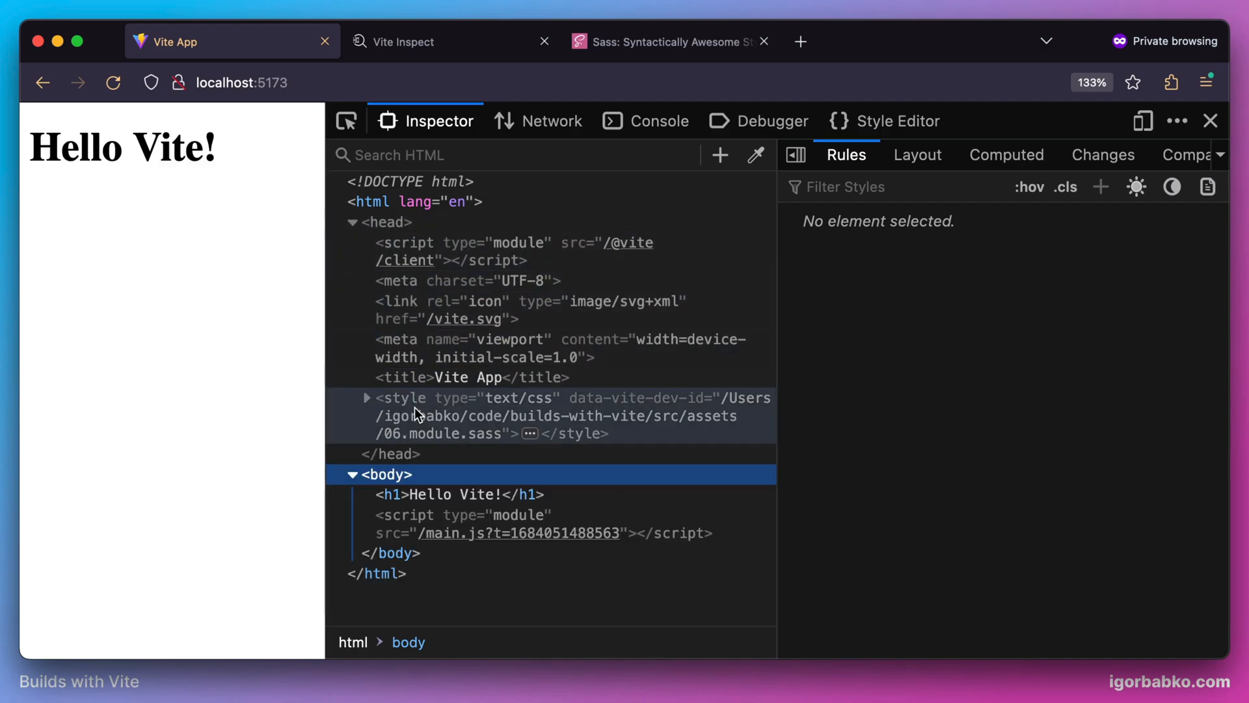
- Expand the injected <style> for 06.module.sass to reveal the ._wrapper_1potq_1 rule
left_click(400, 402)
left_click(367, 398)
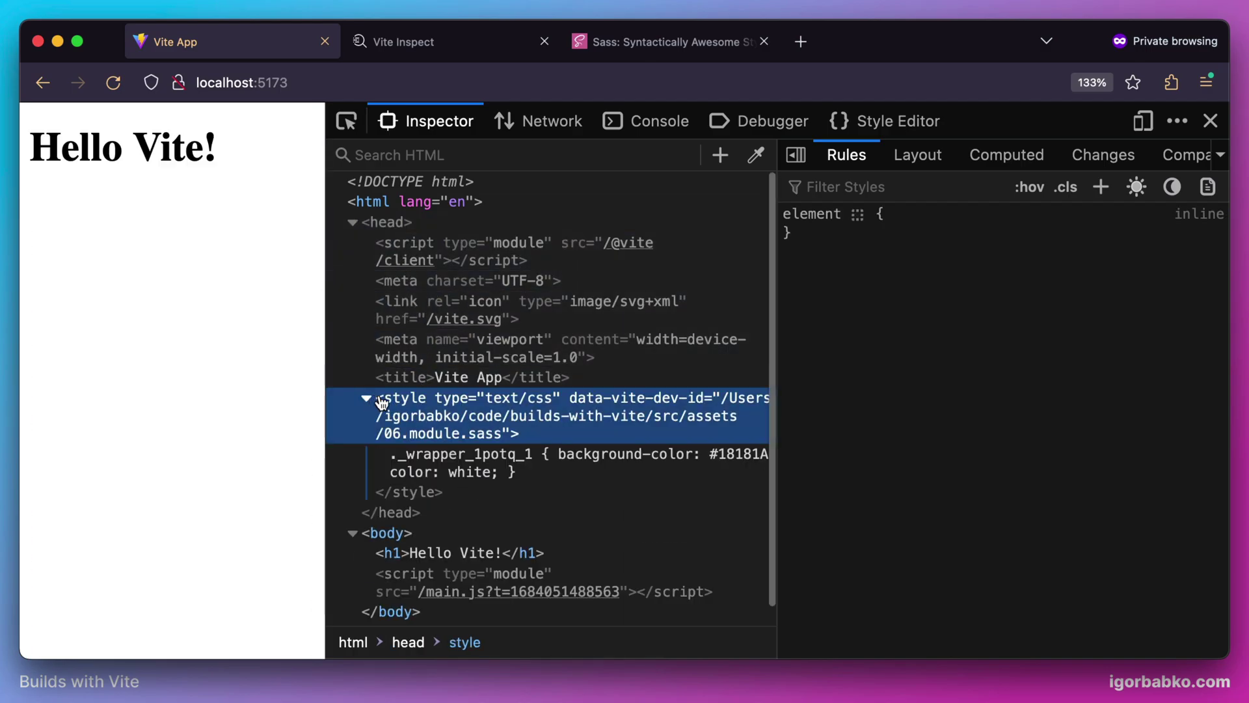
left_click(466, 458)
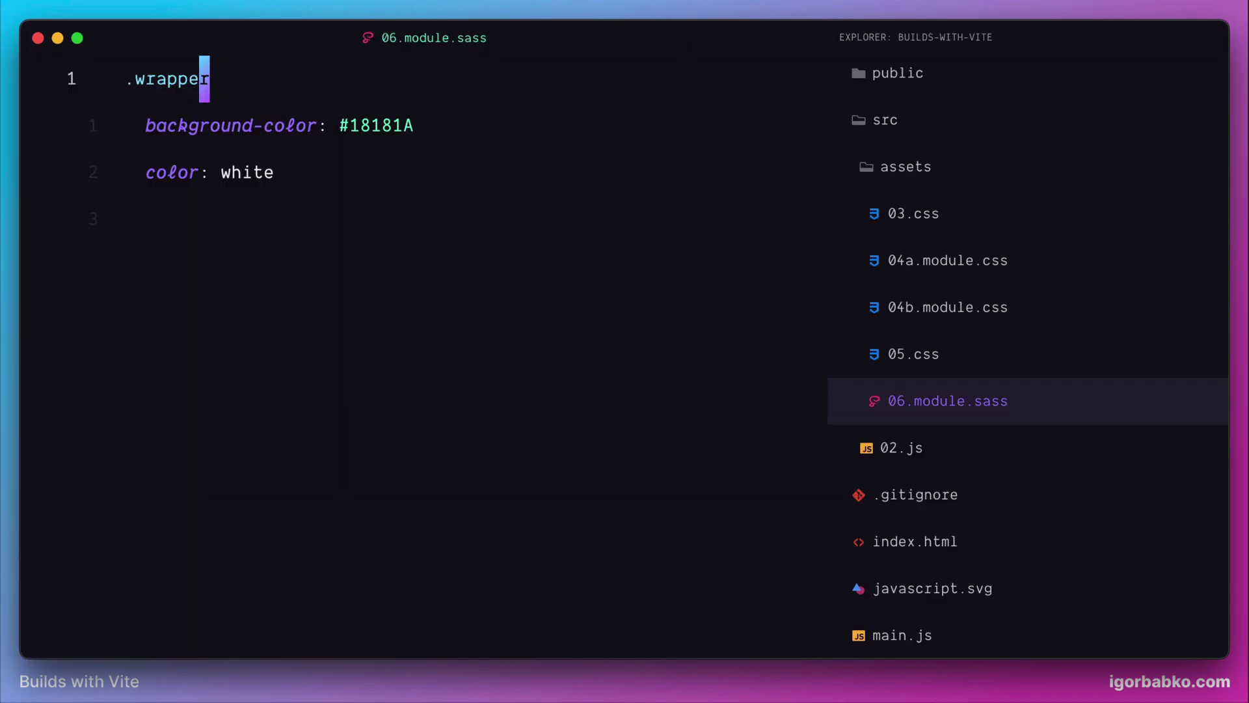
key("super+p")
type("mainjs")
- Add document.body.className = styles.wrapper to main.js and save it
key("Return")
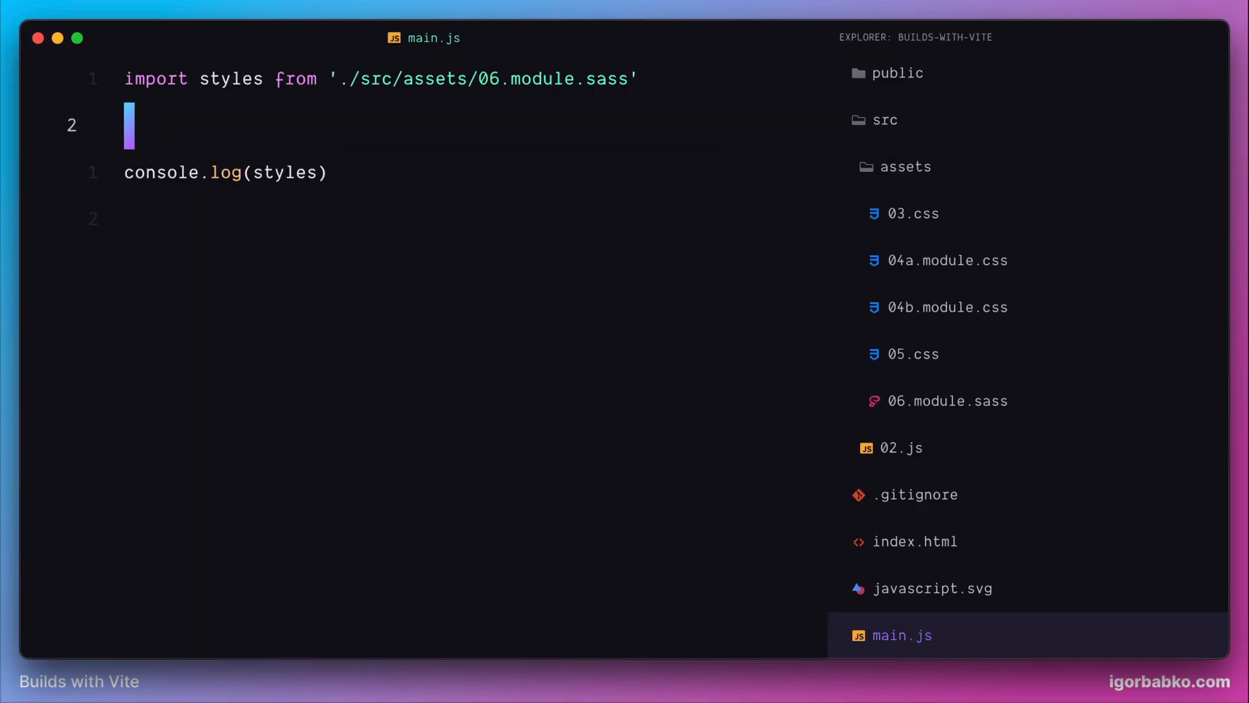
key("j")
key("j")
type("odocume")
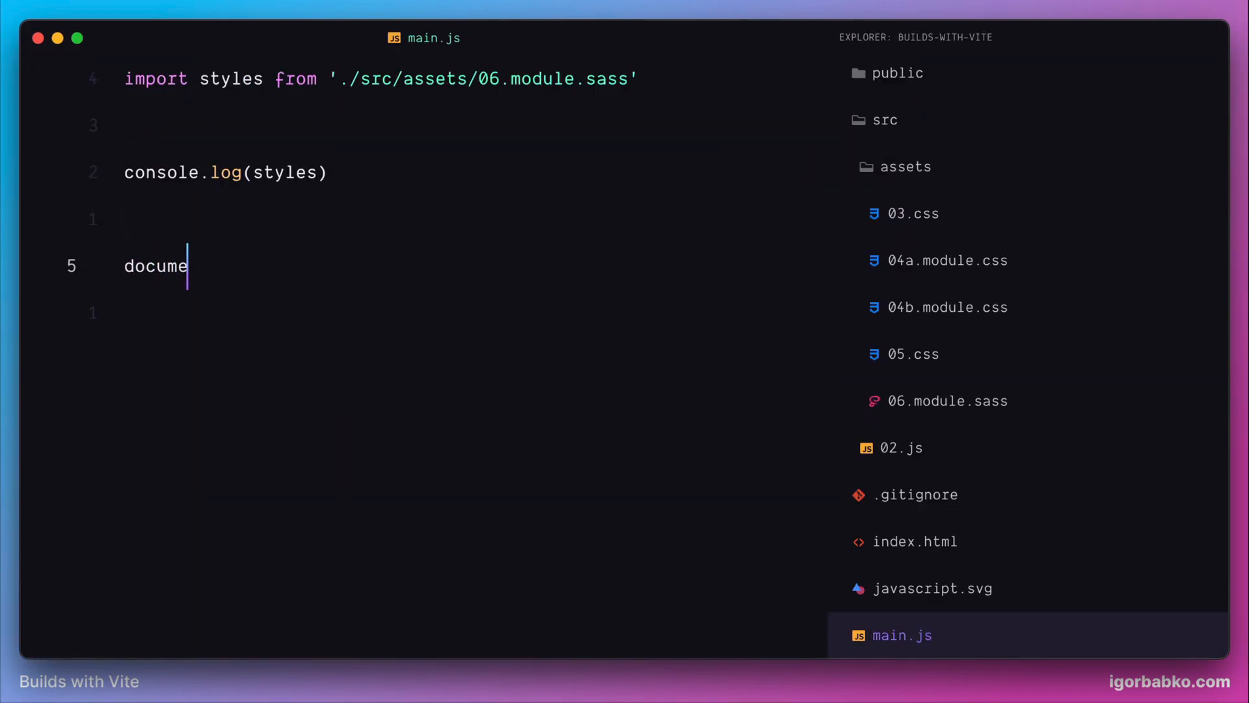
type("nt.body.clas")
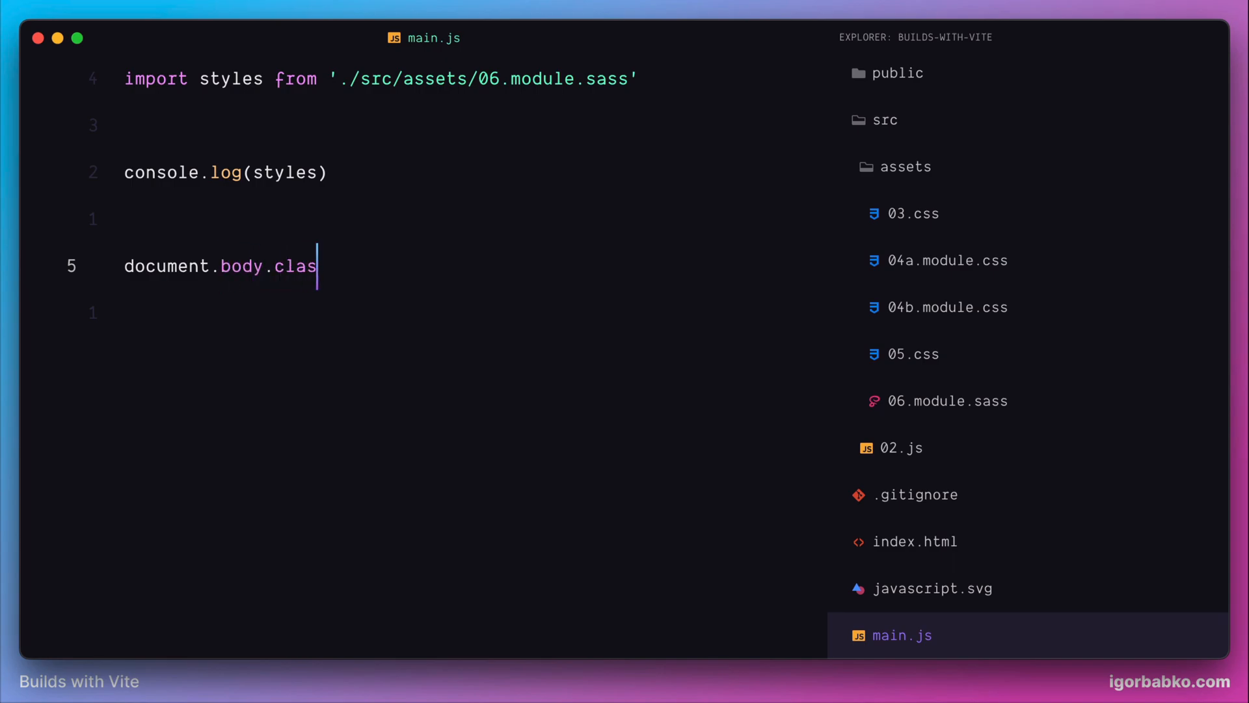
type("sName = sty")
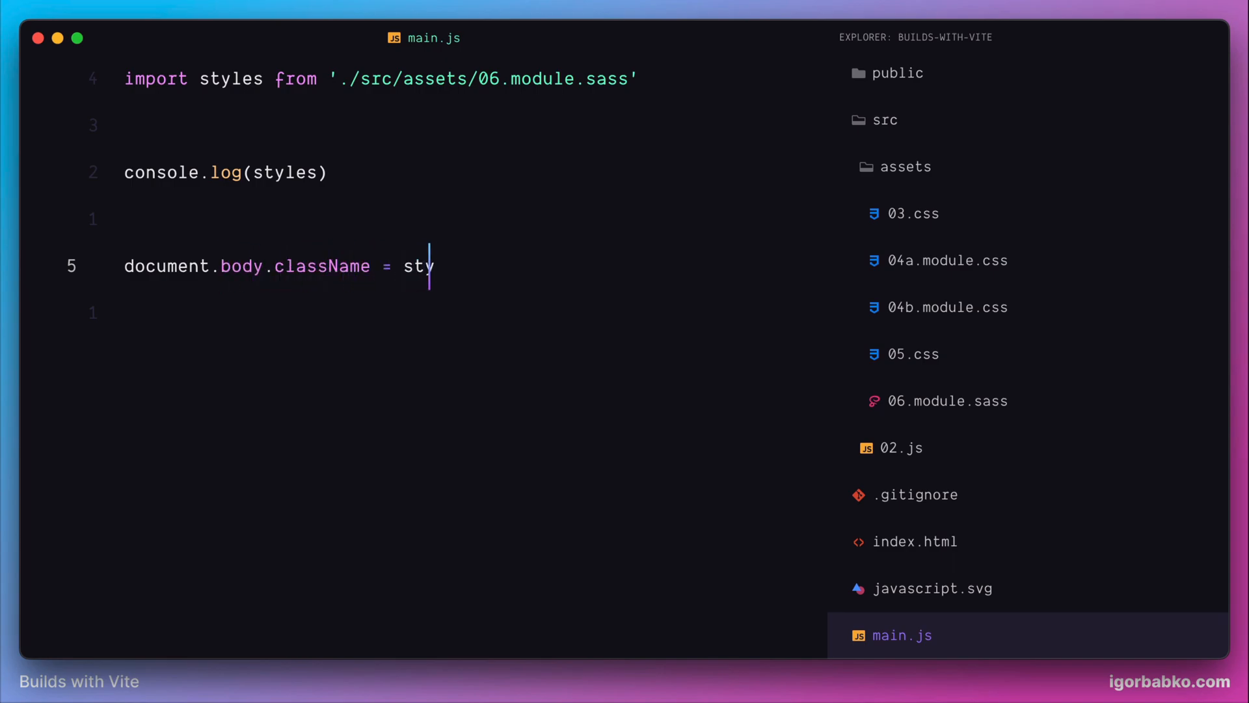
type("les.wrapper")
key("Escape")
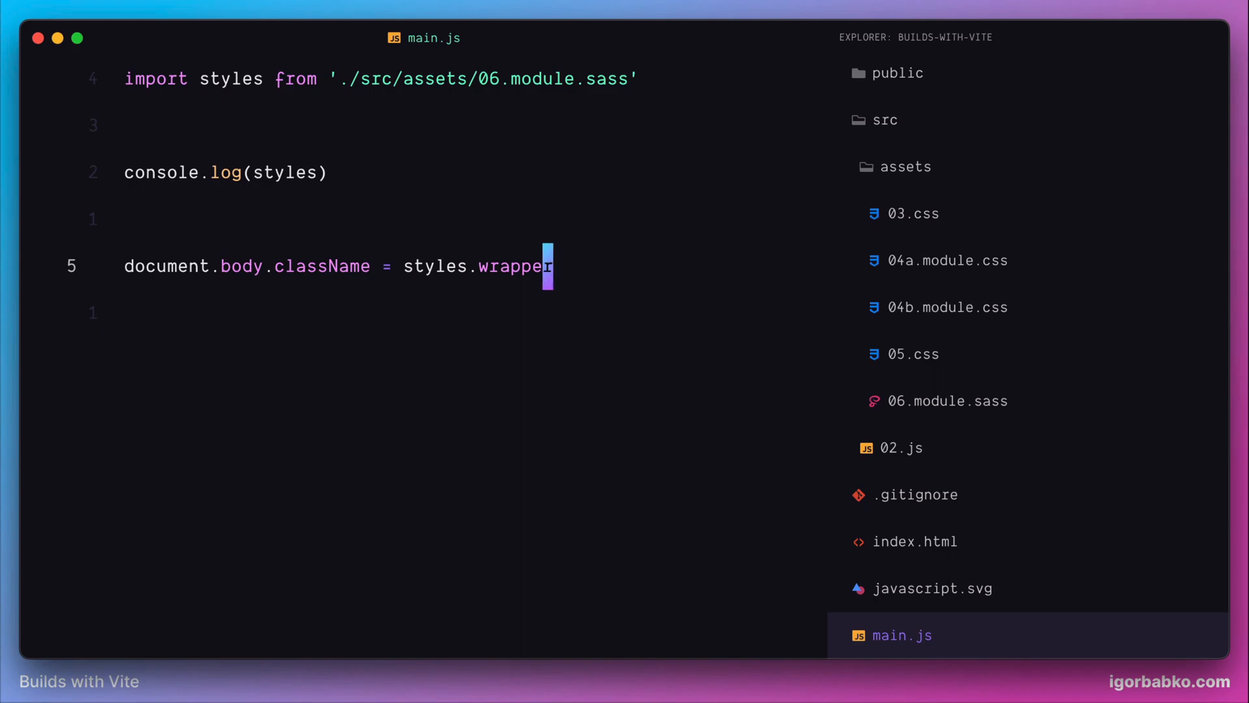
key("j")
key("i")
- Verify in Firefox that <body> carries class _wrapper_1potq_1 with its styles applied
key("super+Tab")
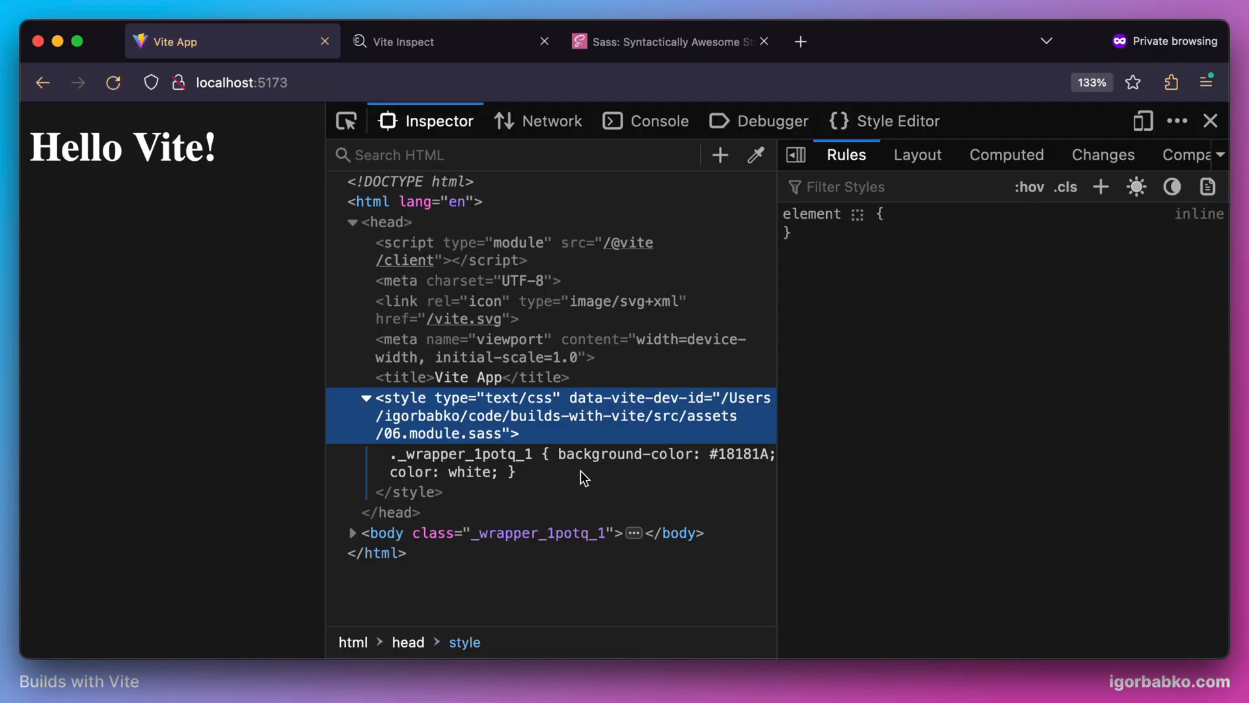
left_click(524, 533)
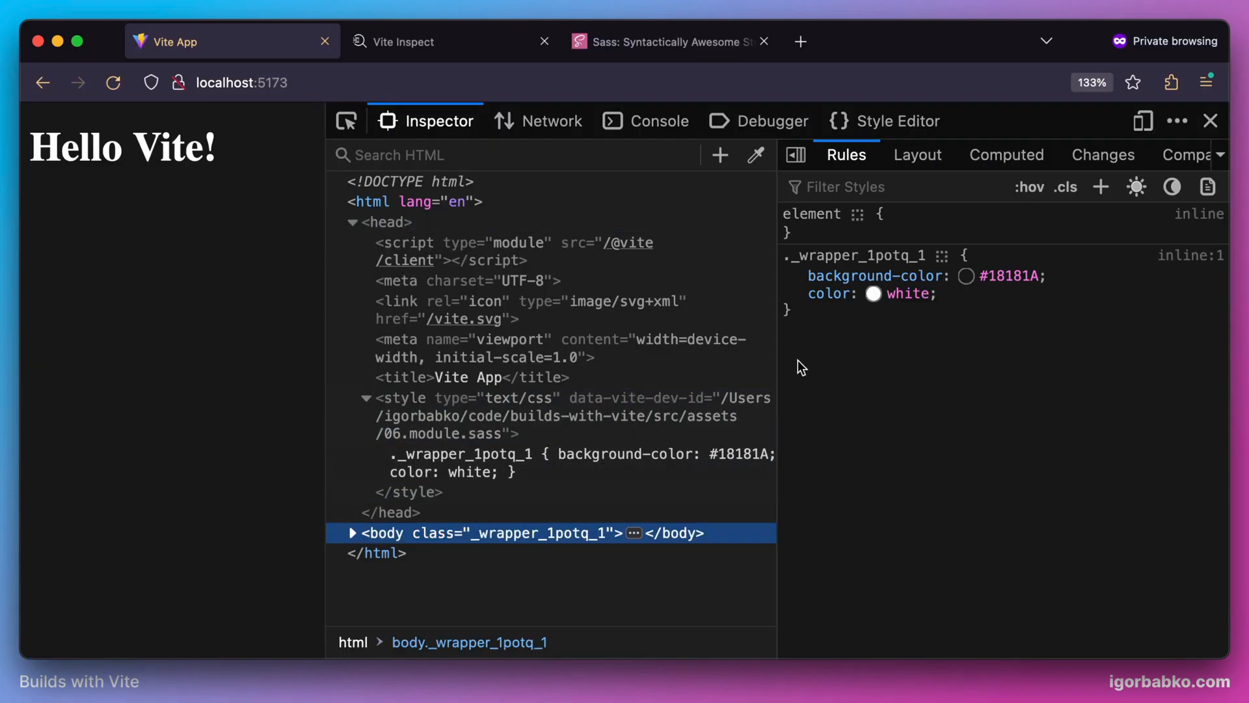
left_click_drag(1057, 315, 1058, 315)
- Close main.js and collapse the src folder in the explorer
key("super+Tab")
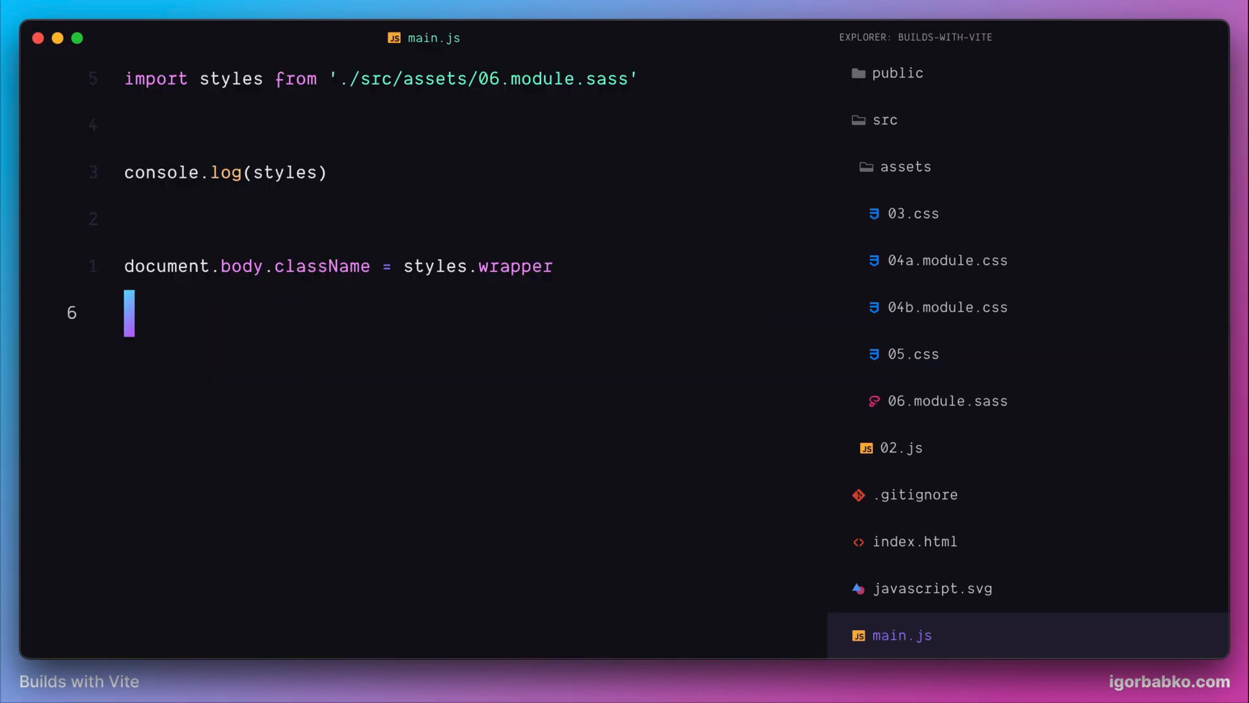
key("super+w")
key("Left")
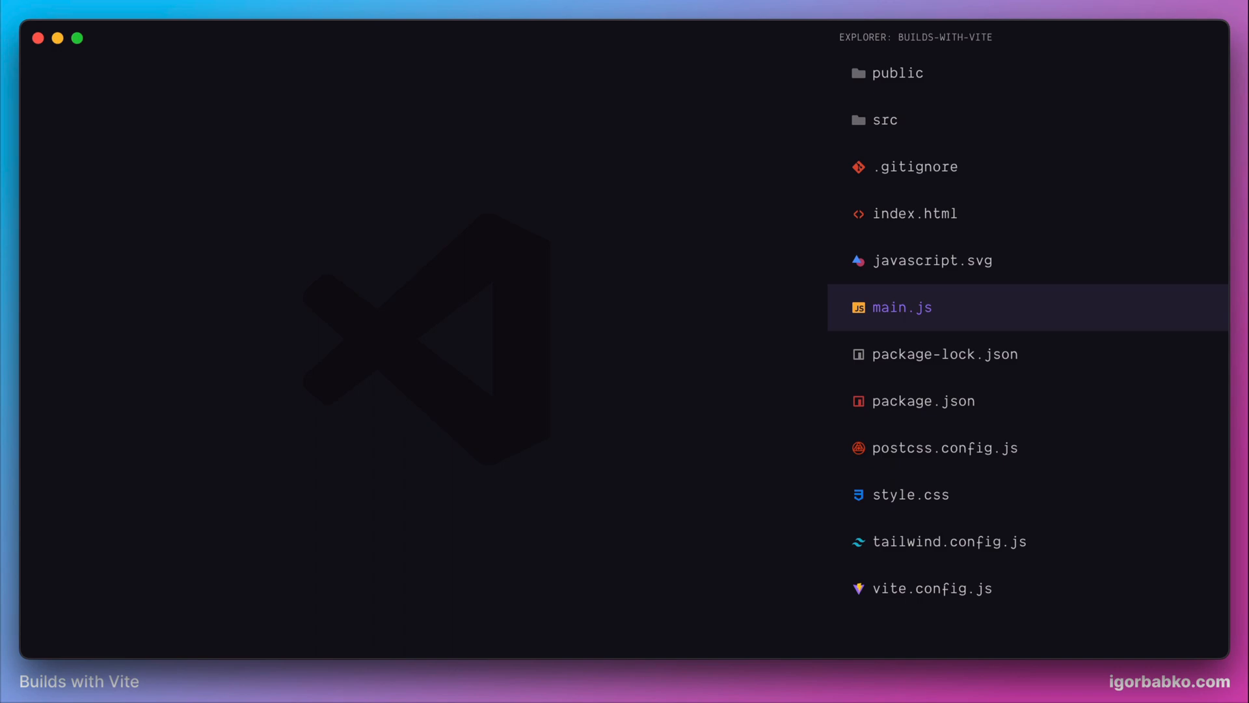